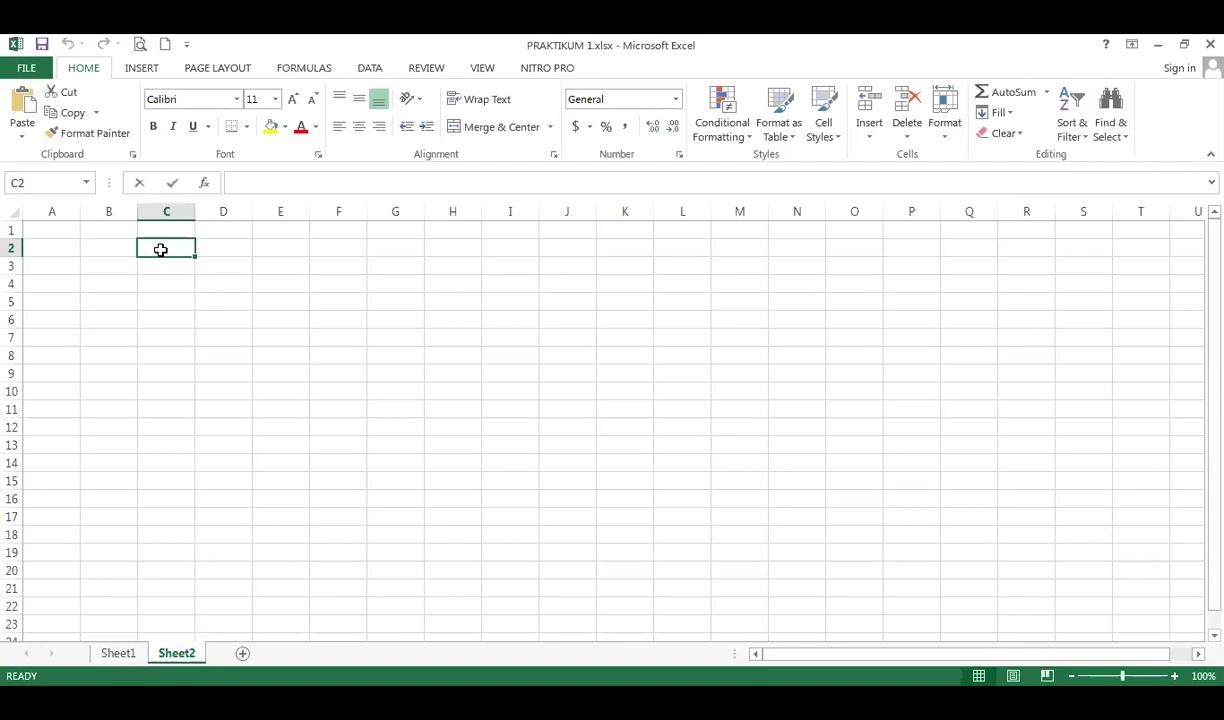
Step: Enter the column heading Nama in cell C2
{"action": "type", "text": "Nama"}
{"action": "key", "text": "End"}
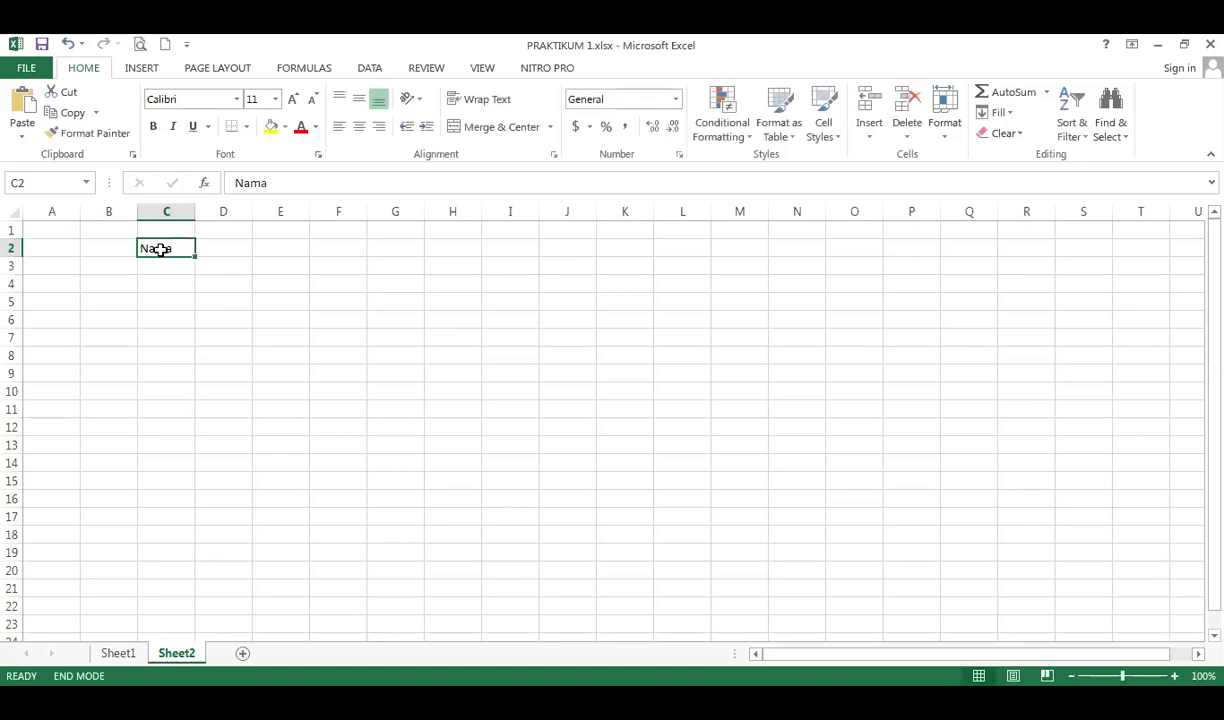
{"action": "key", "text": "Right"}
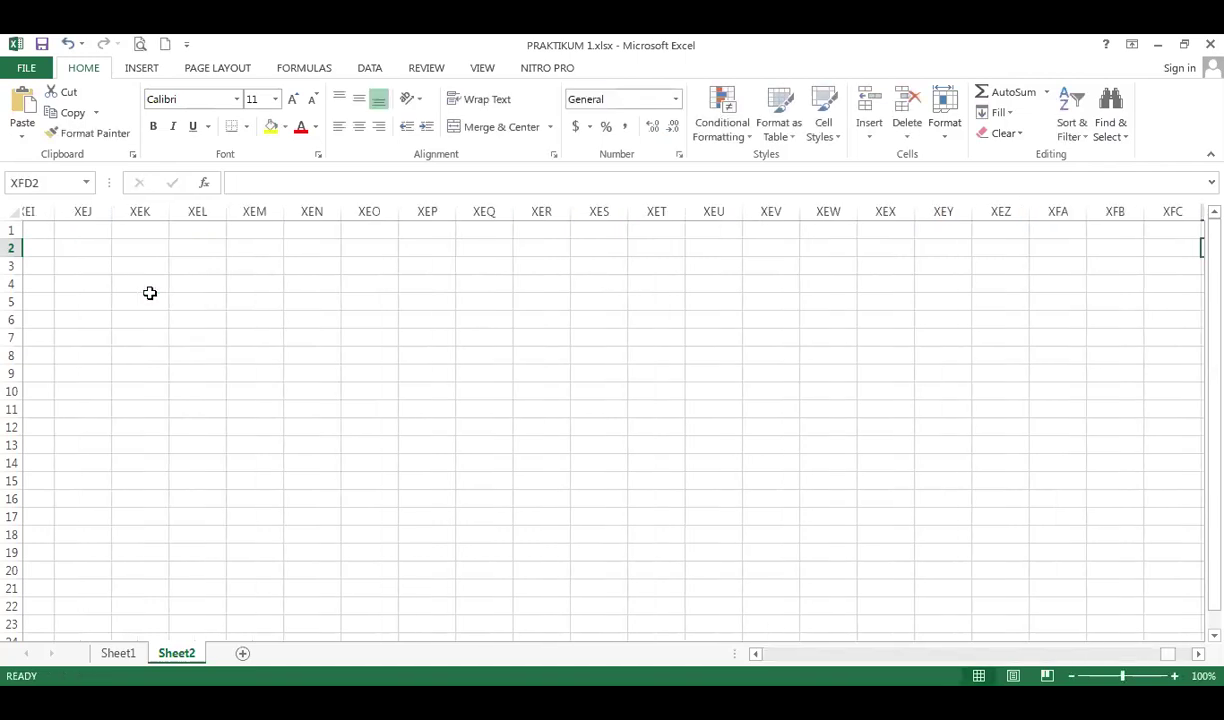
{"action": "left_click", "coordinate": [150, 295]}
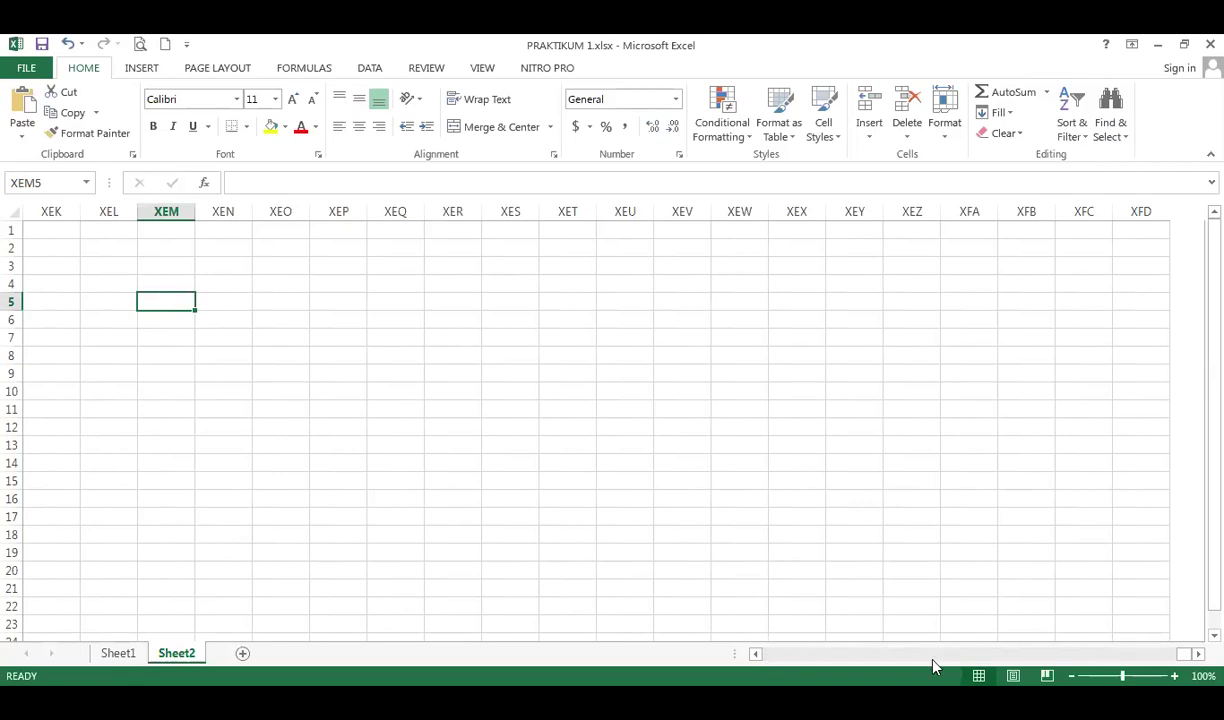
{"action": "left_click", "coordinate": [848, 655]}
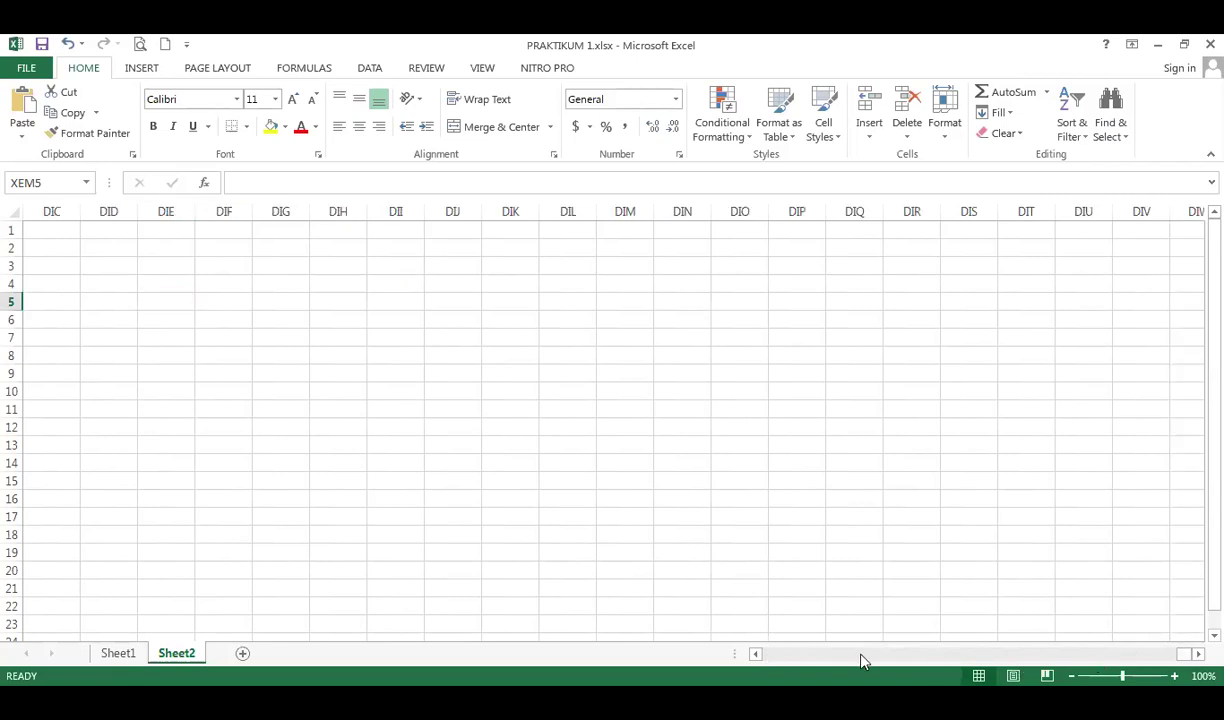
{"action": "left_click", "coordinate": [1109, 655]}
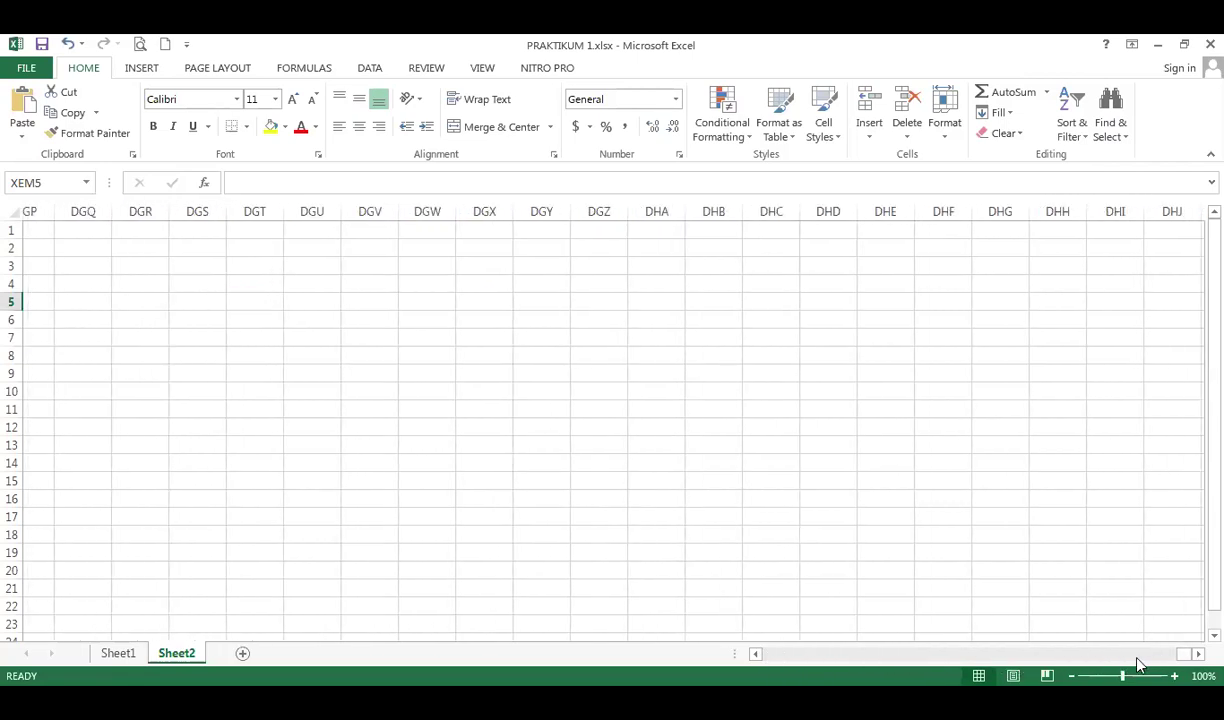
{"action": "left_click_drag", "start_coordinate": [1184, 660], "coordinate": [692, 682]}
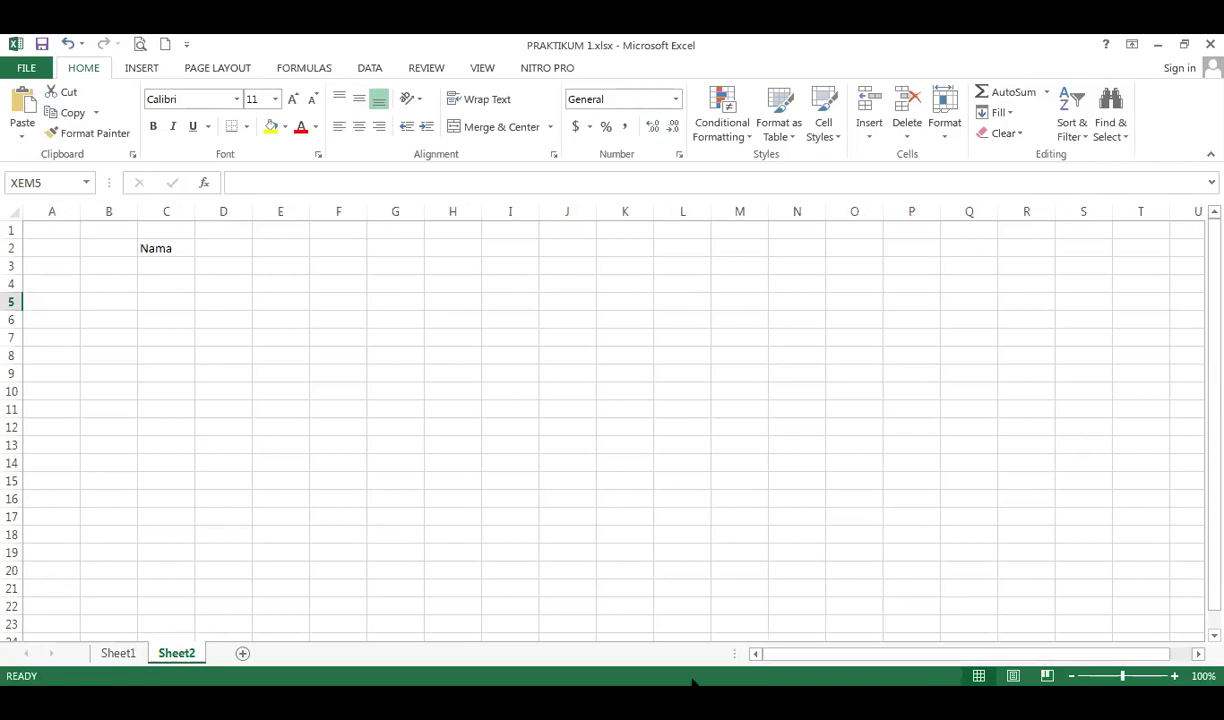
{"action": "left_click", "coordinate": [208, 262]}
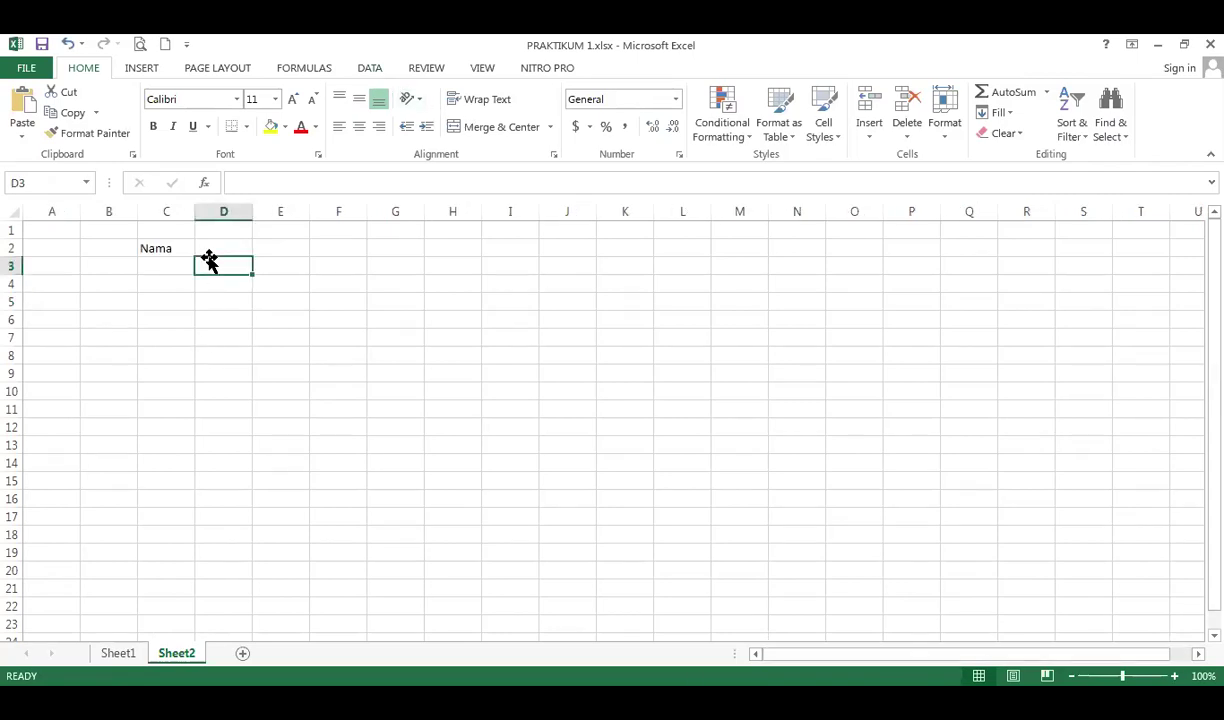
Step: Enter the heading Jumlah uang in cell D2 and widen column D so the heading fits
{"action": "left_click", "coordinate": [207, 246]}
{"action": "type", "text": "Jum"}
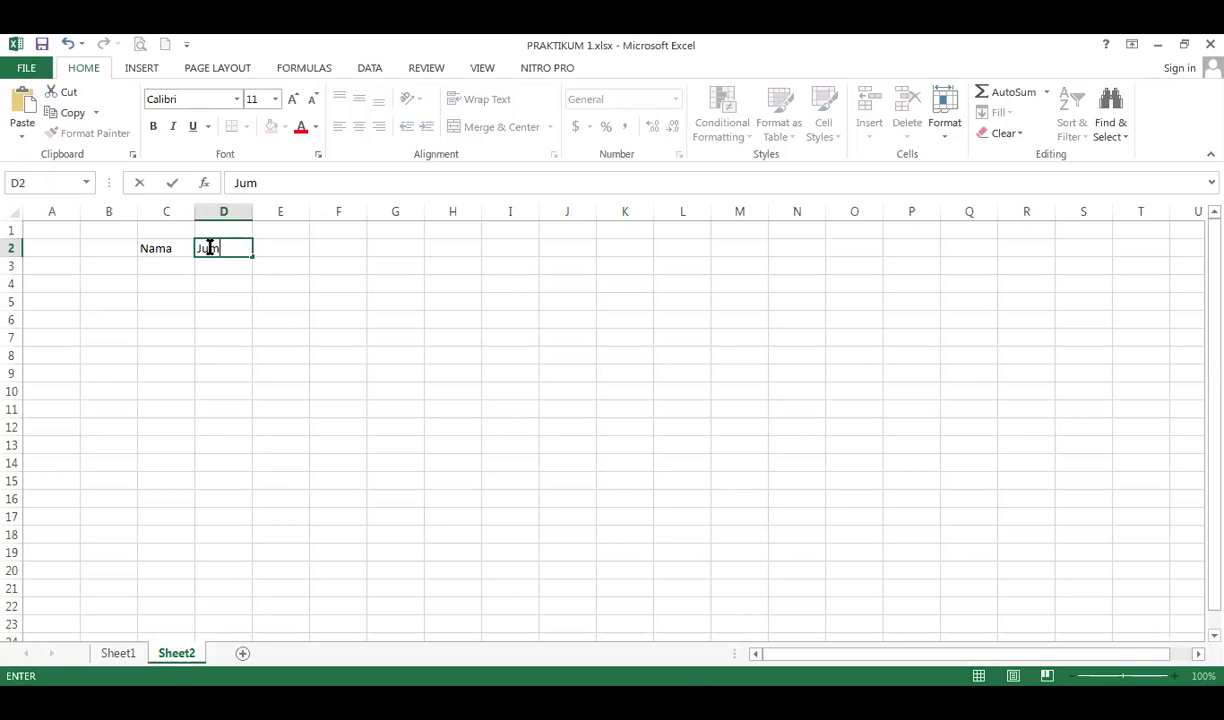
{"action": "type", "text": "lah uang"}
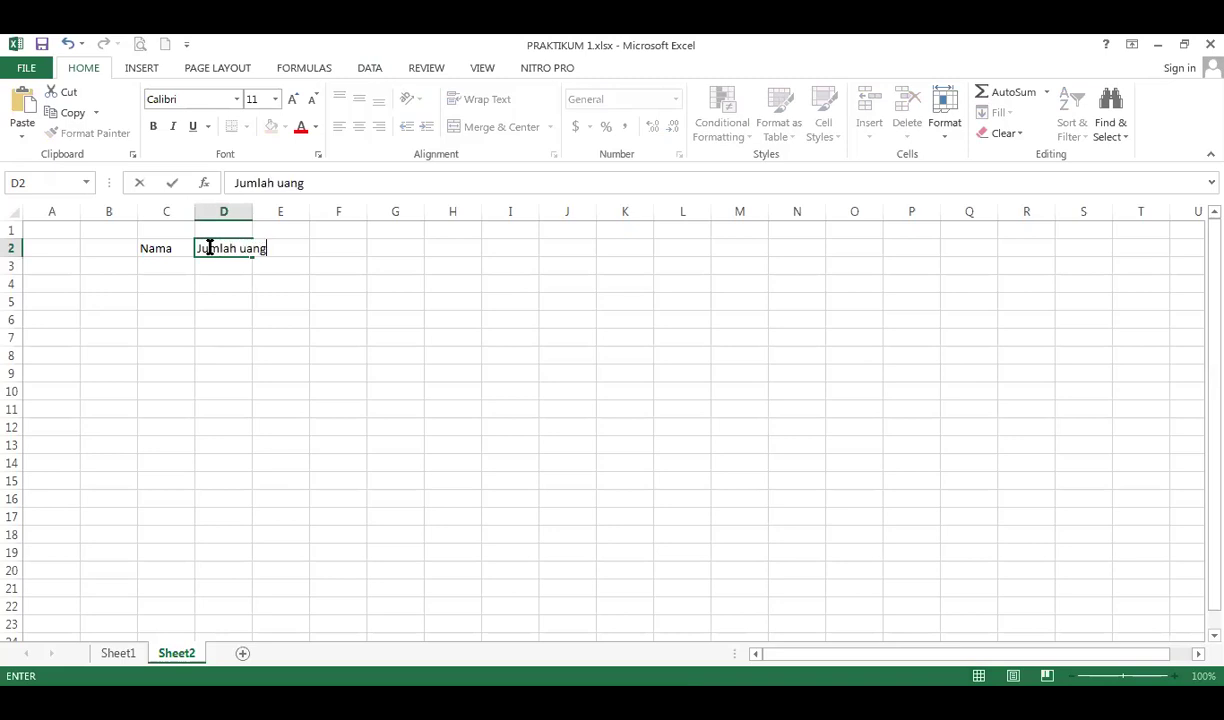
{"action": "key", "text": "Return"}
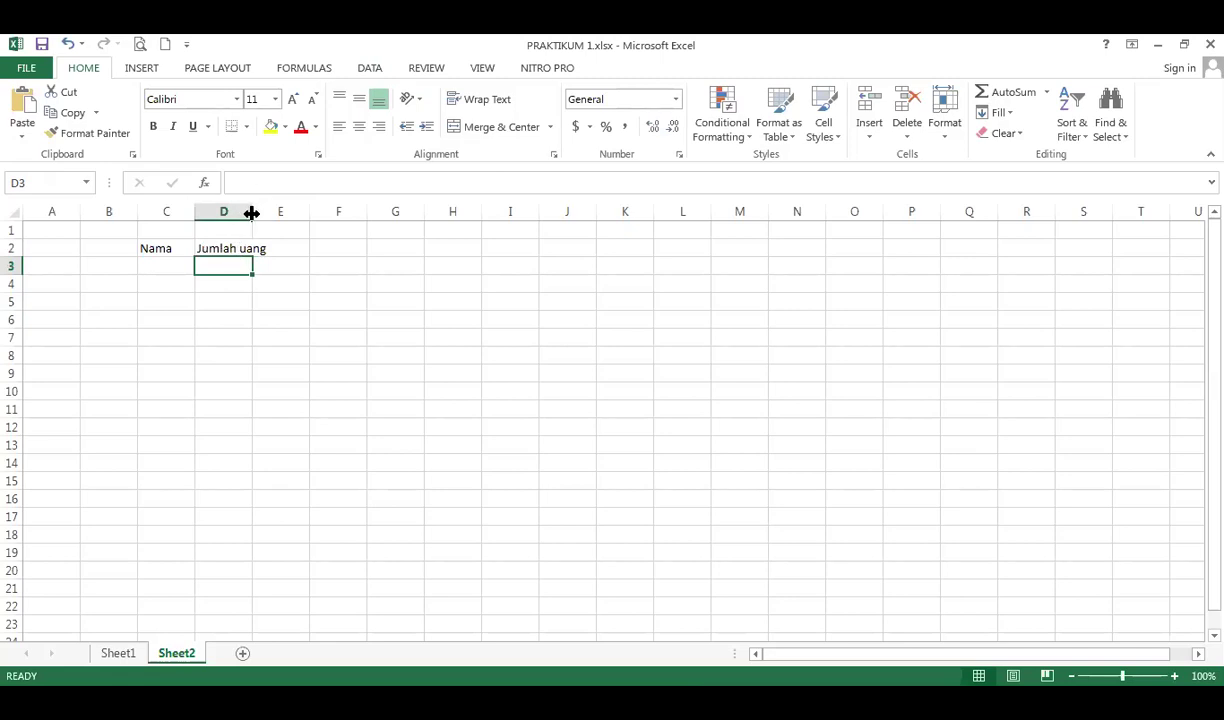
{"action": "left_click_drag", "start_coordinate": [252, 213], "coordinate": [284, 223]}
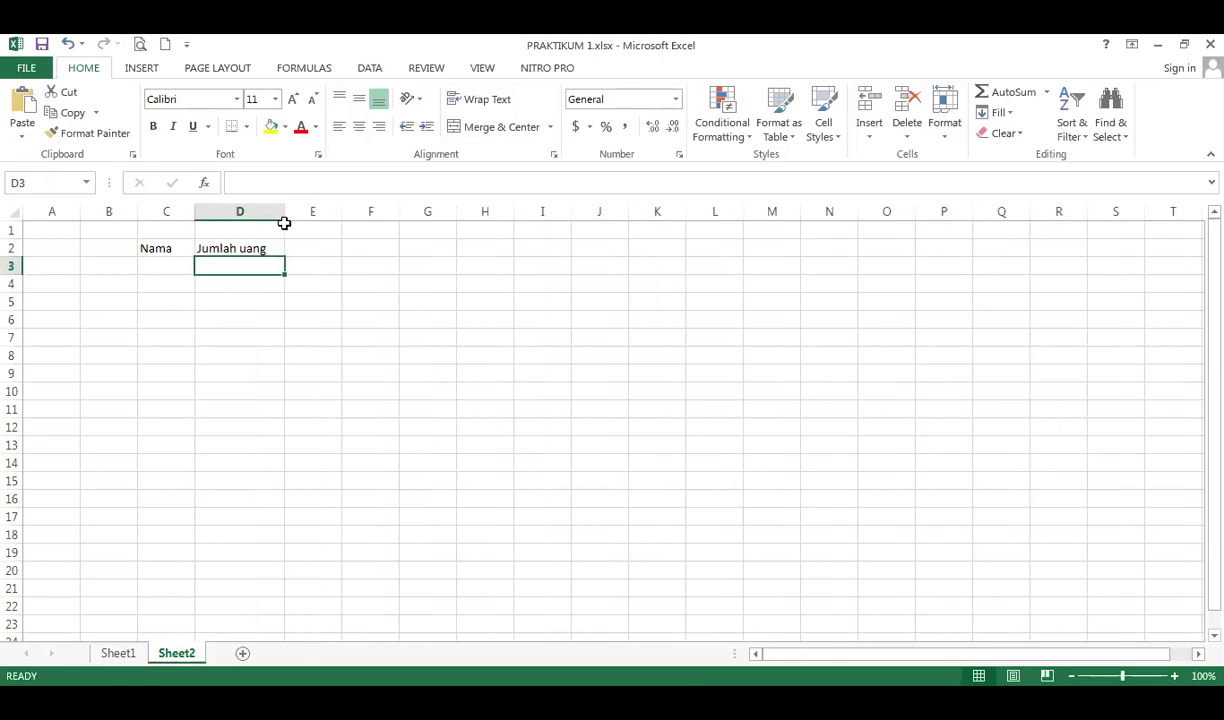
Step: Fill the first data row with the person's name in C3 and the amount 2500 in D3
{"action": "left_click", "coordinate": [162, 269]}
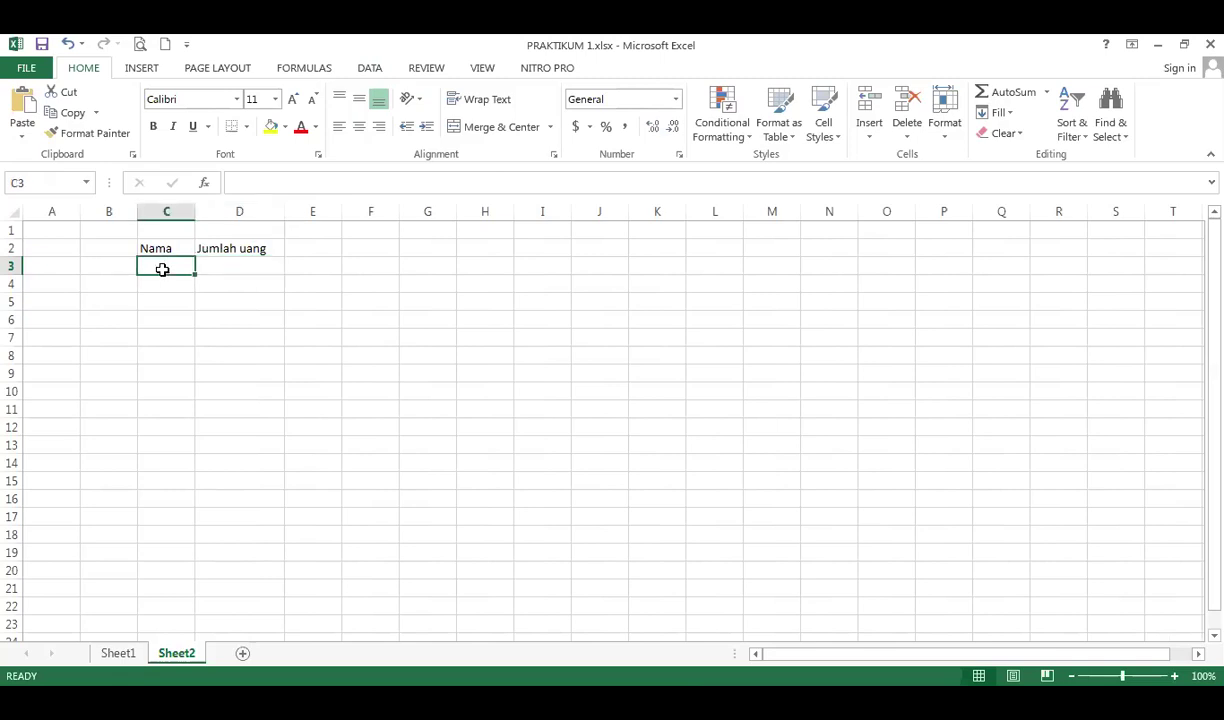
{"action": "type", "text": "Alana"}
{"action": "left_click", "coordinate": [225, 266]}
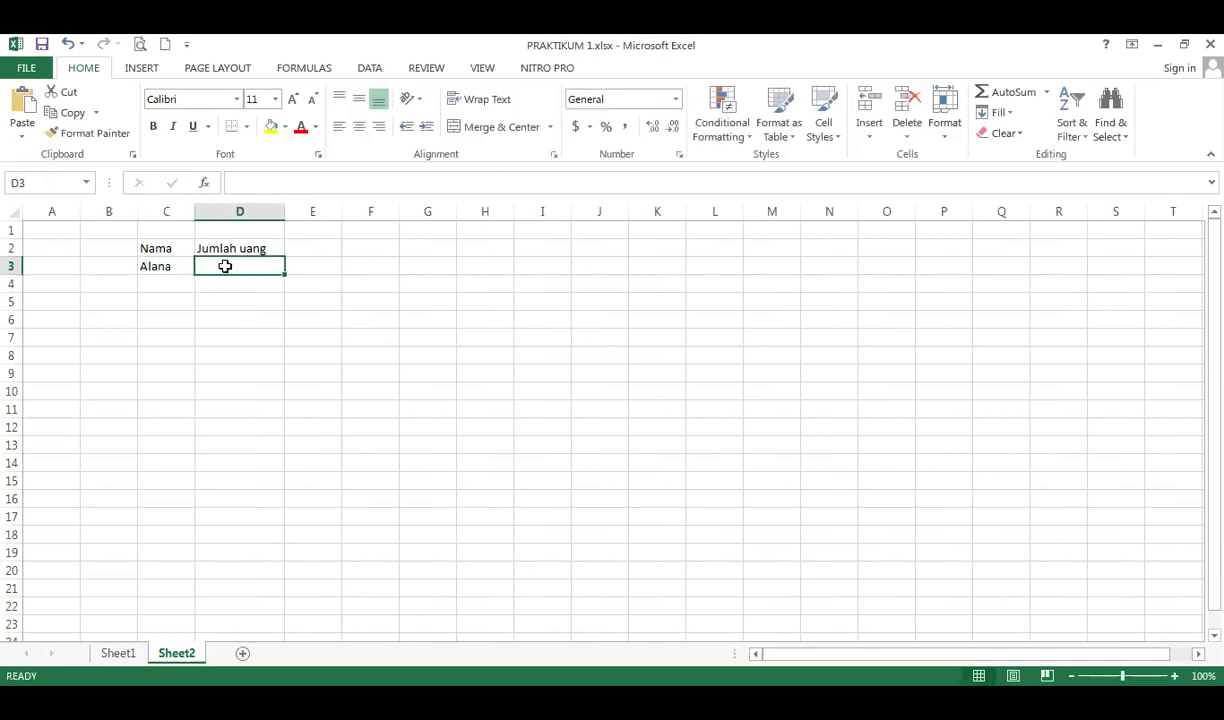
{"action": "type", "text": "250"}
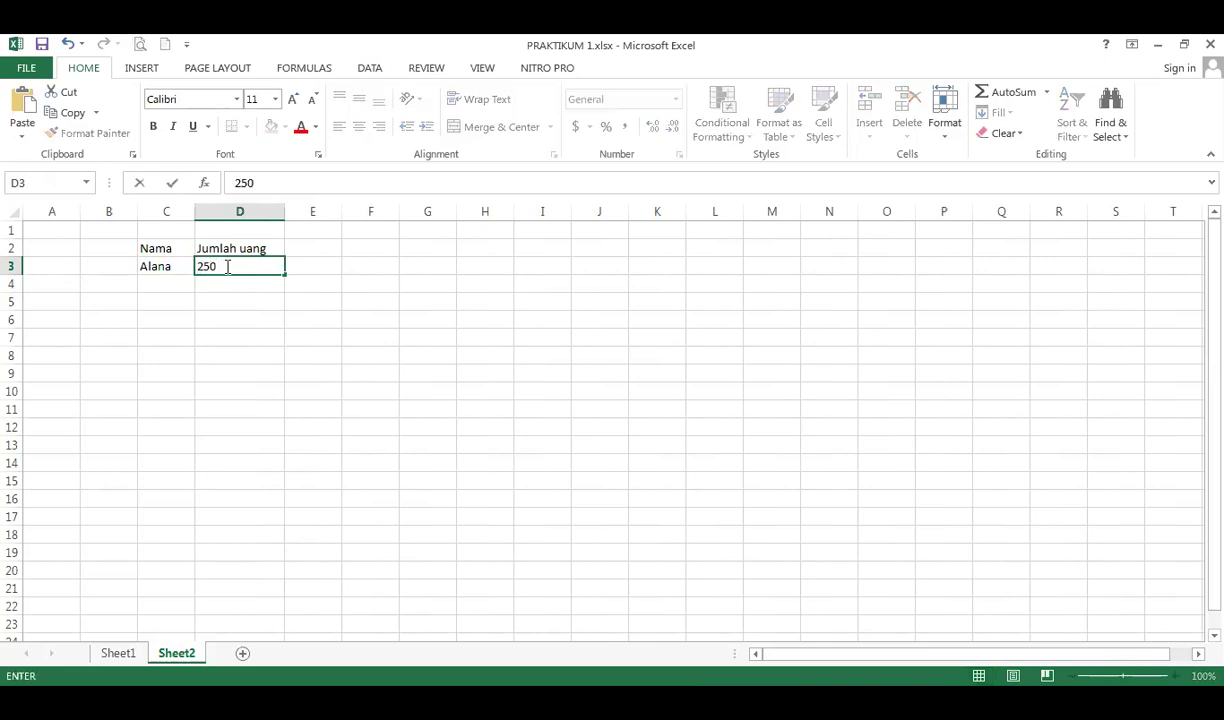
{"action": "type", "text": "0"}
{"action": "key", "text": "Return"}
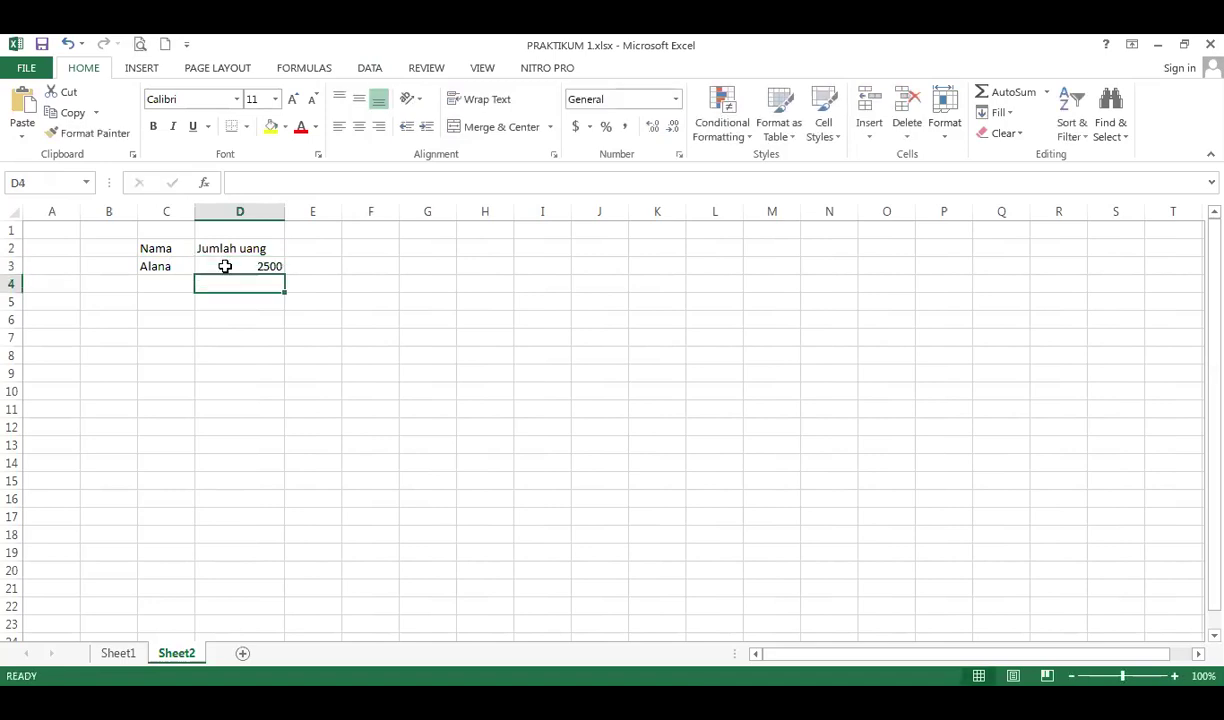
Step: Apply the Comma Style number format to the amount in cell D3
{"action": "left_click", "coordinate": [225, 266]}
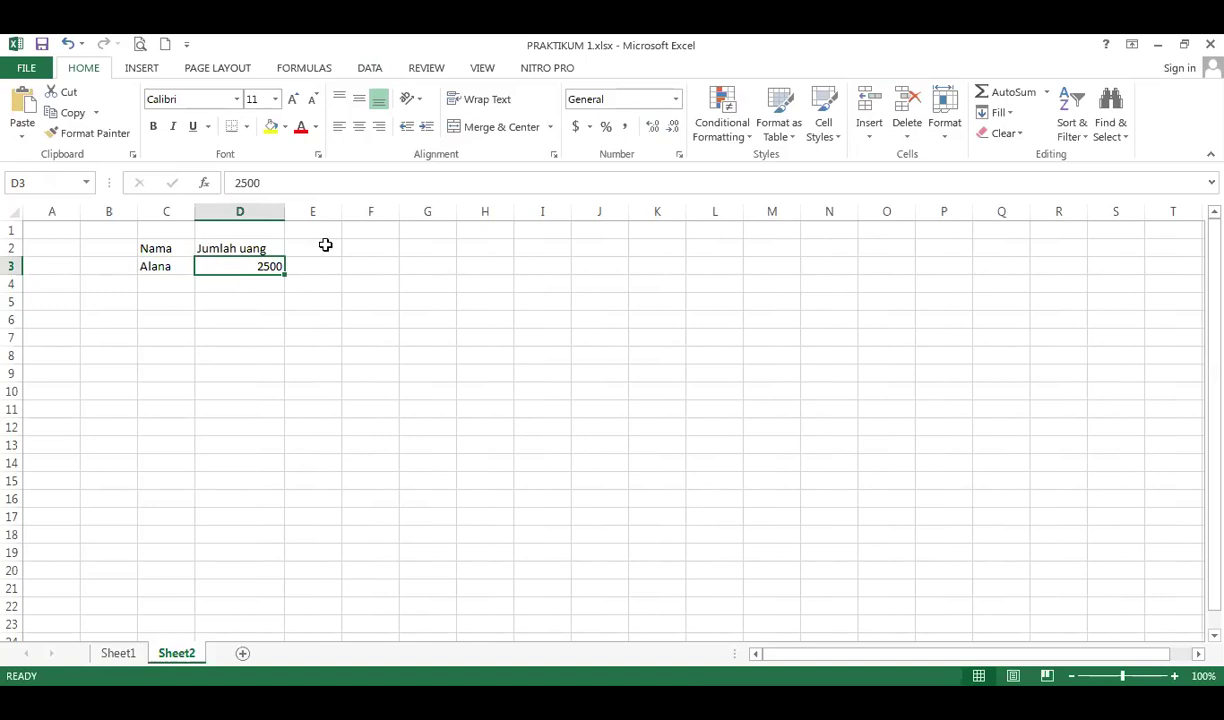
{"action": "key", "text": "Return"}
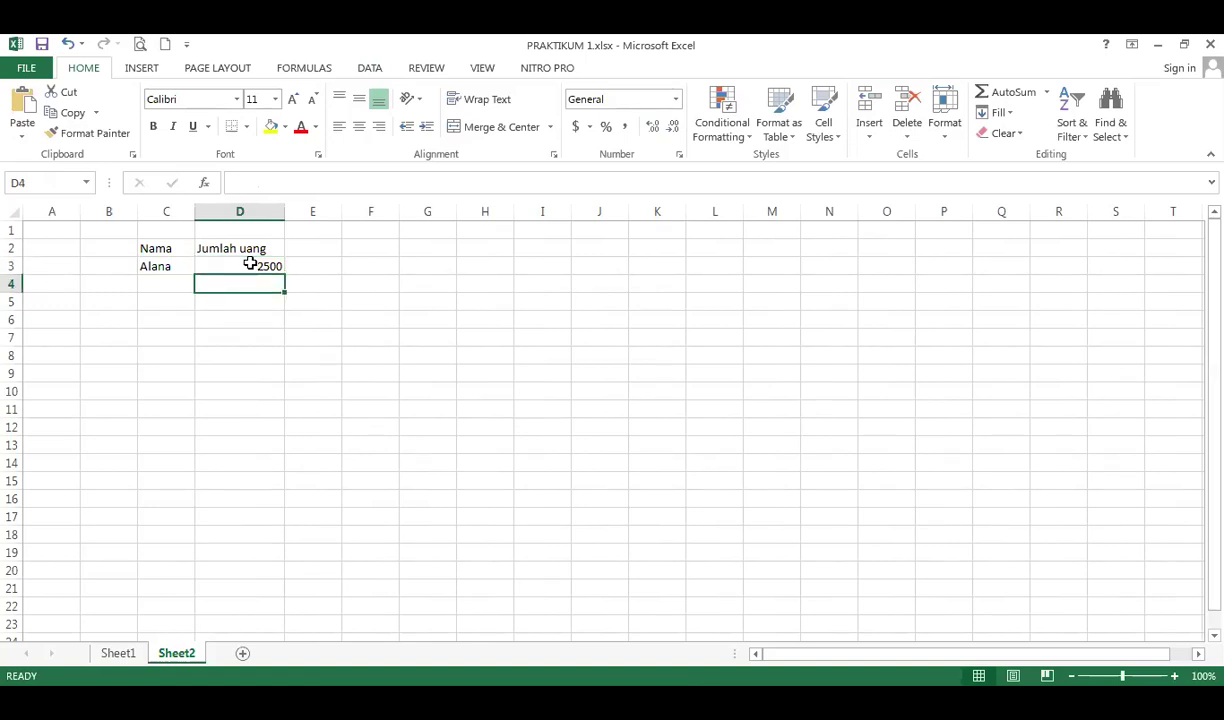
{"action": "left_click", "coordinate": [250, 263]}
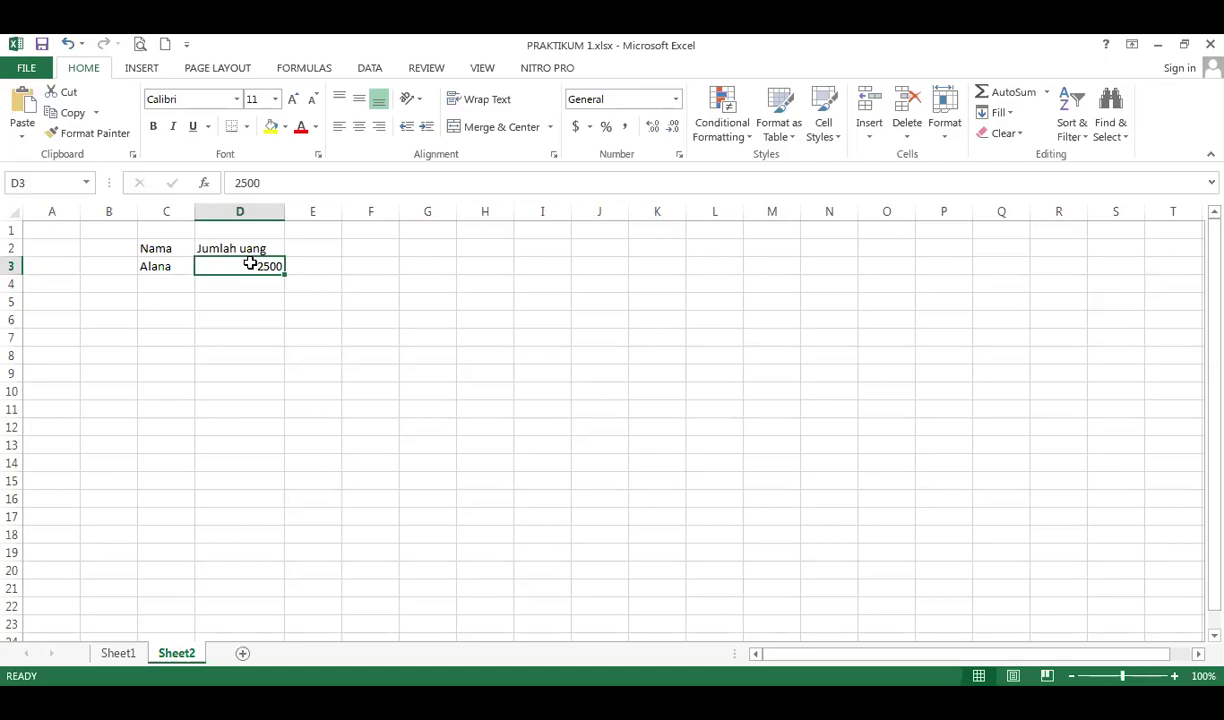
{"action": "left_click", "coordinate": [627, 128]}
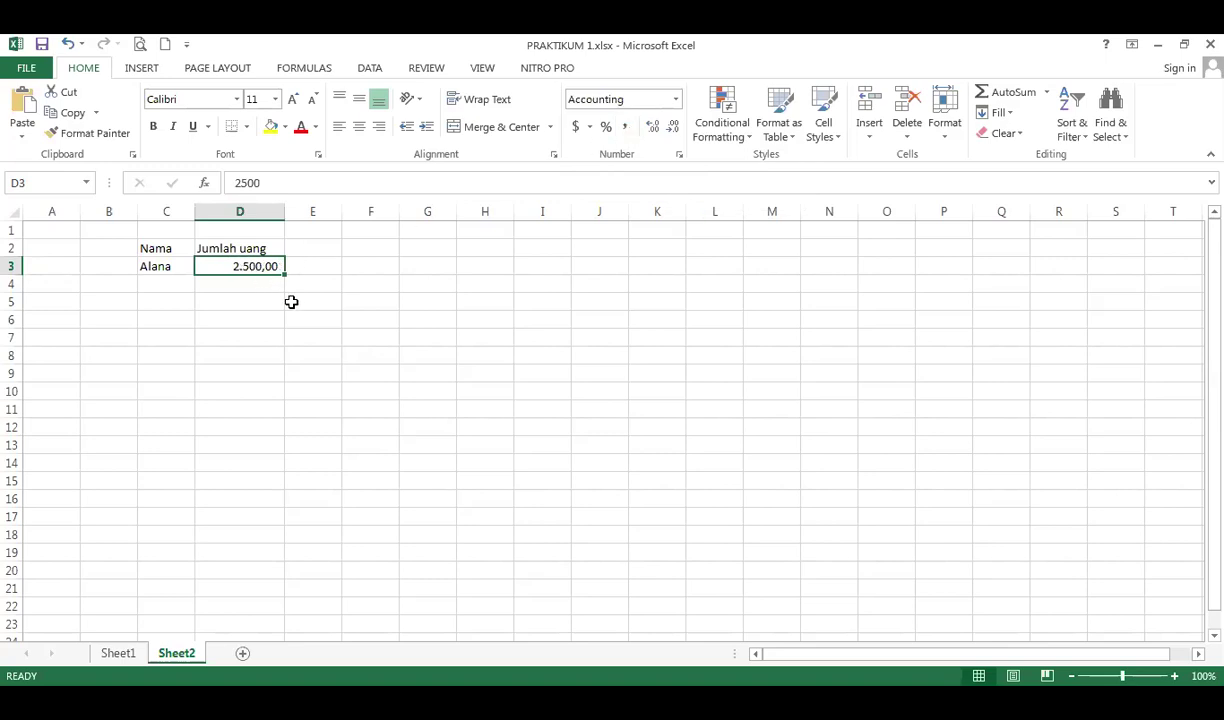
Step: Try entering the amount as 2.500 with its own thousands separator in cell D4, and clear the cell again
{"action": "left_click", "coordinate": [223, 281]}
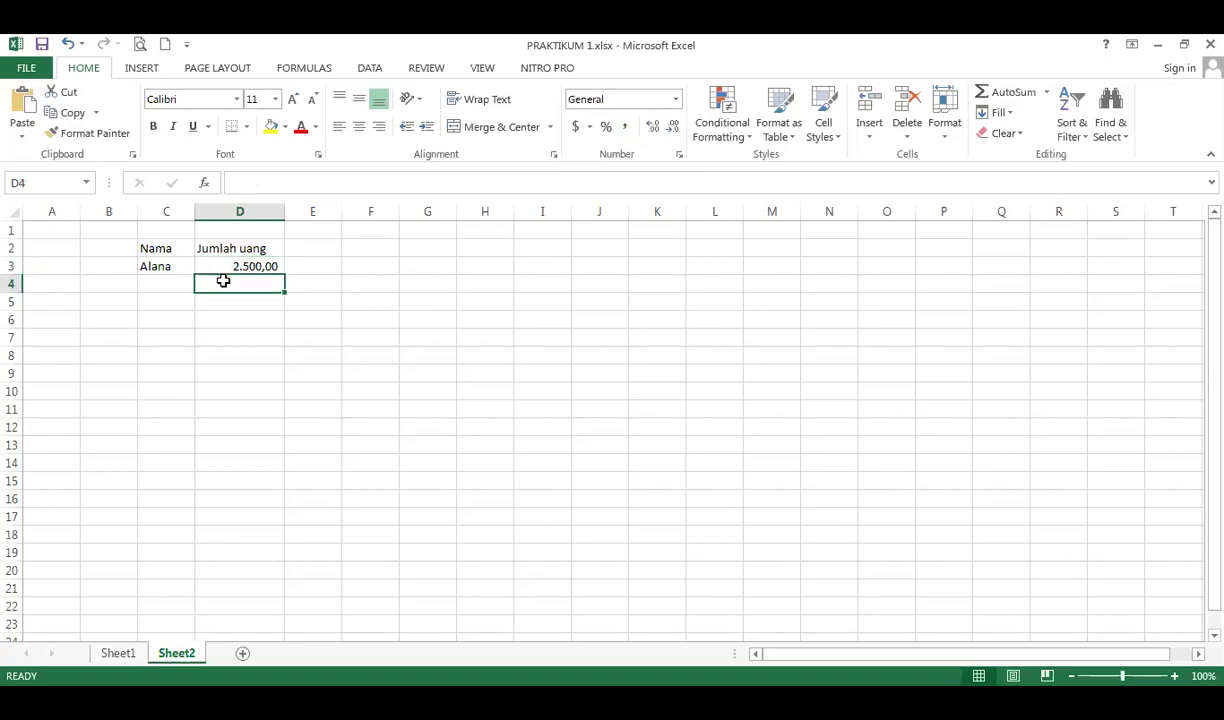
{"action": "type", "text": "2.500"}
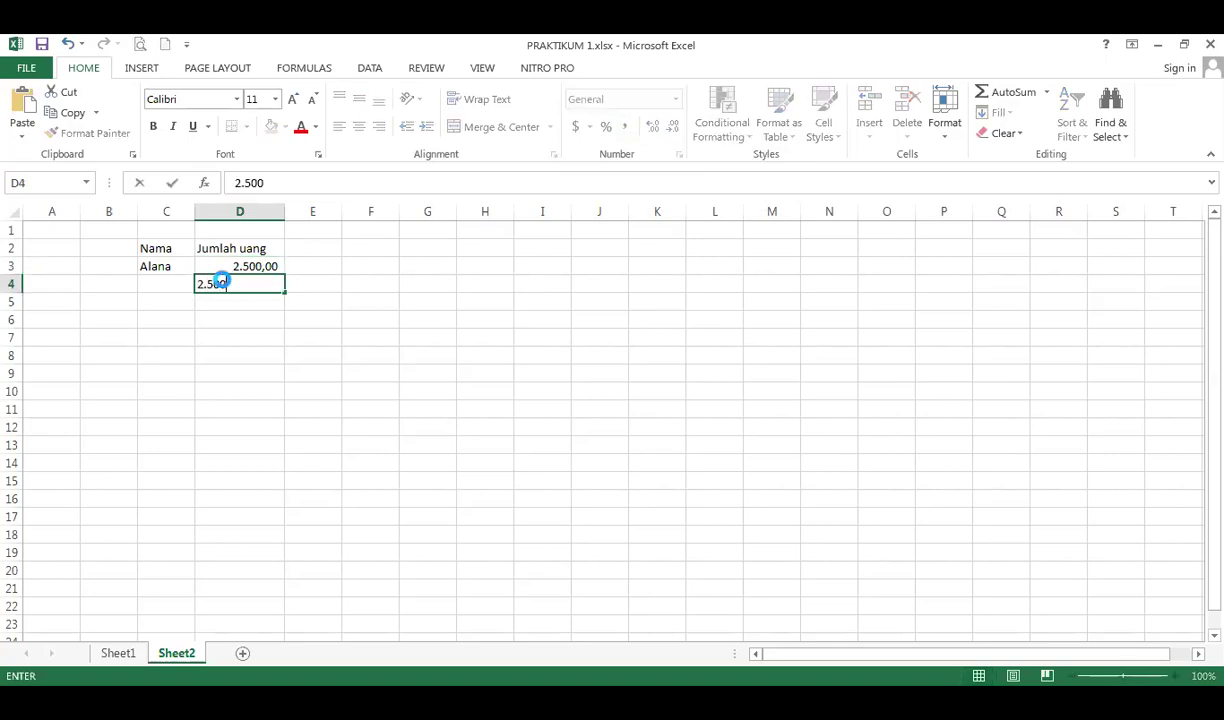
{"action": "key", "text": "Return"}
{"action": "left_click", "coordinate": [223, 281]}
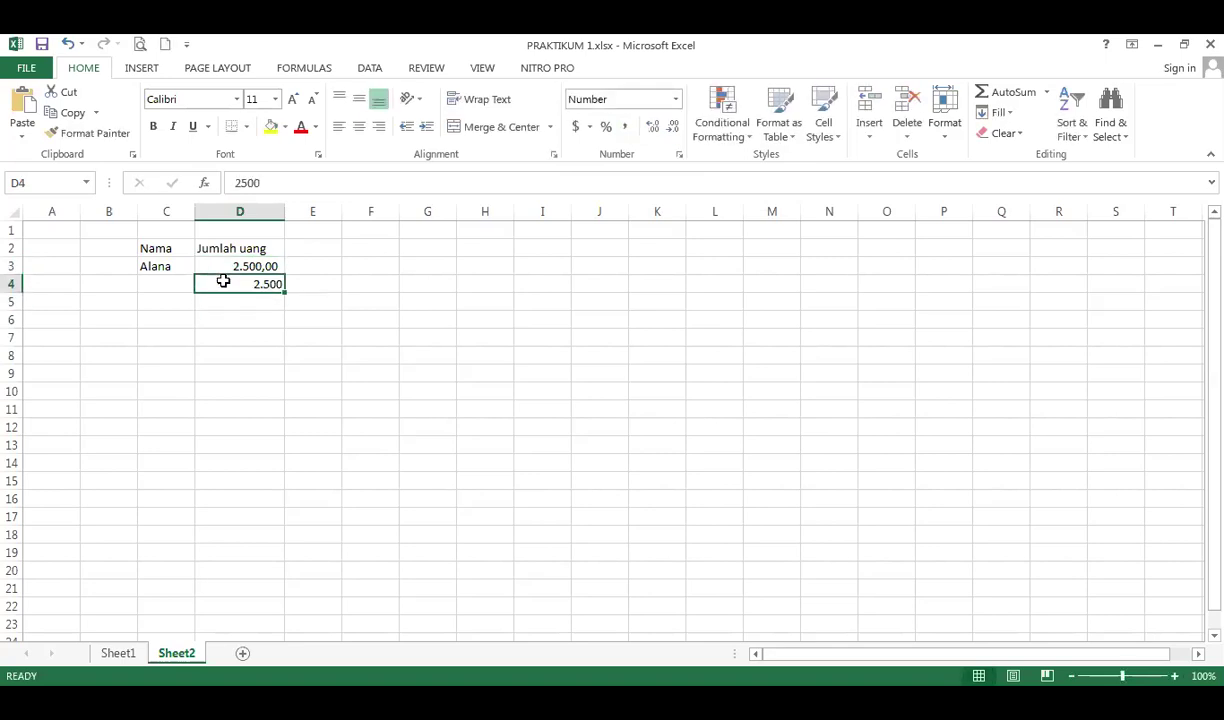
{"action": "key", "text": "Delete"}
Step: Apply All Borders to the small table in cells C2:D3
{"action": "left_click_drag", "start_coordinate": [157, 243], "coordinate": [234, 263]}
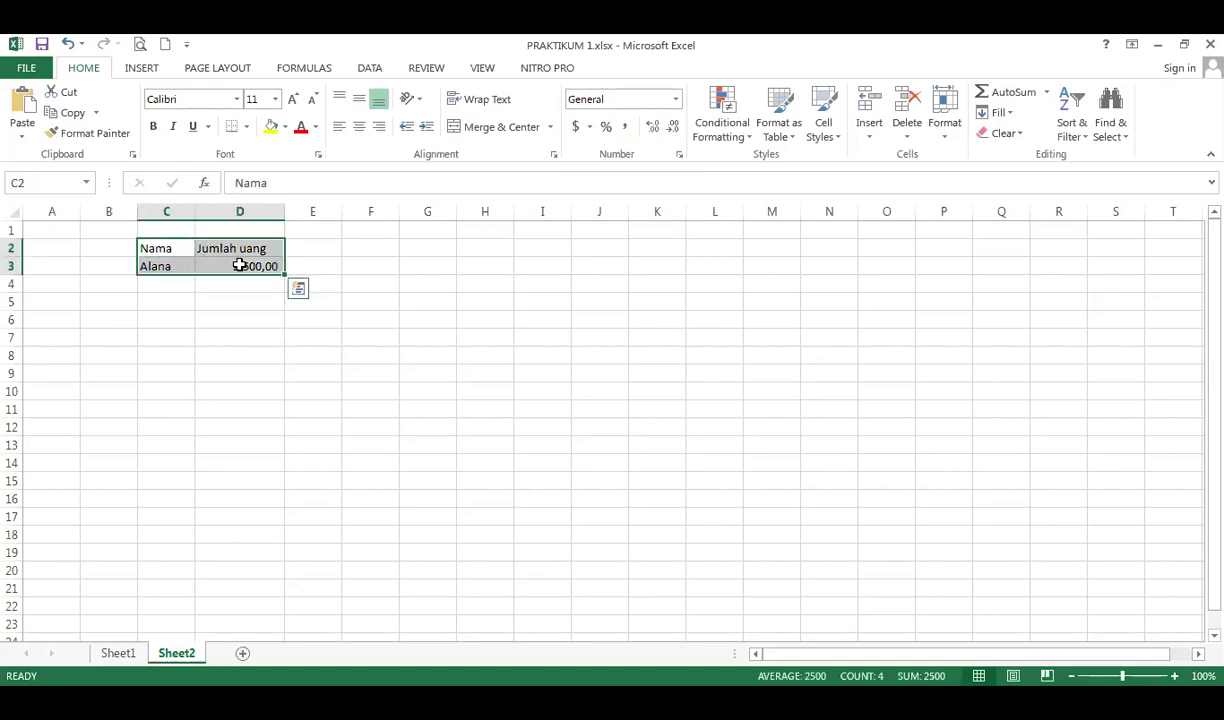
{"action": "left_click", "coordinate": [248, 127]}
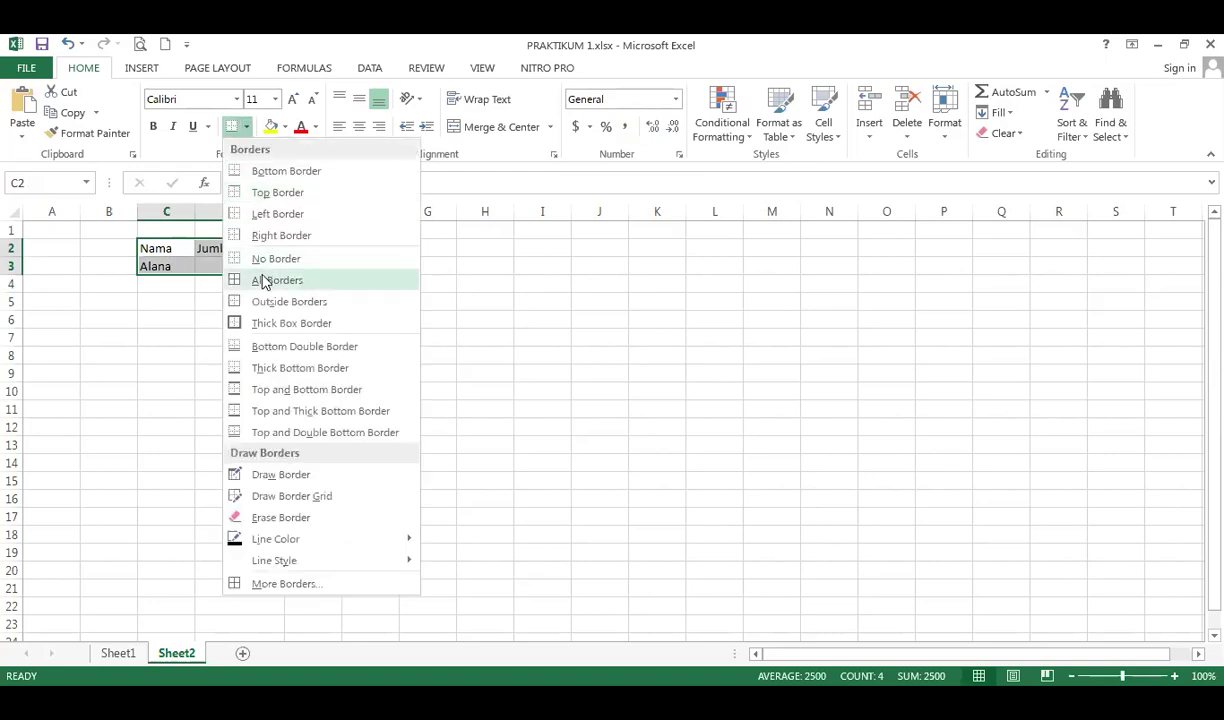
{"action": "left_click", "coordinate": [262, 281]}
{"action": "left_click", "coordinate": [289, 343]}
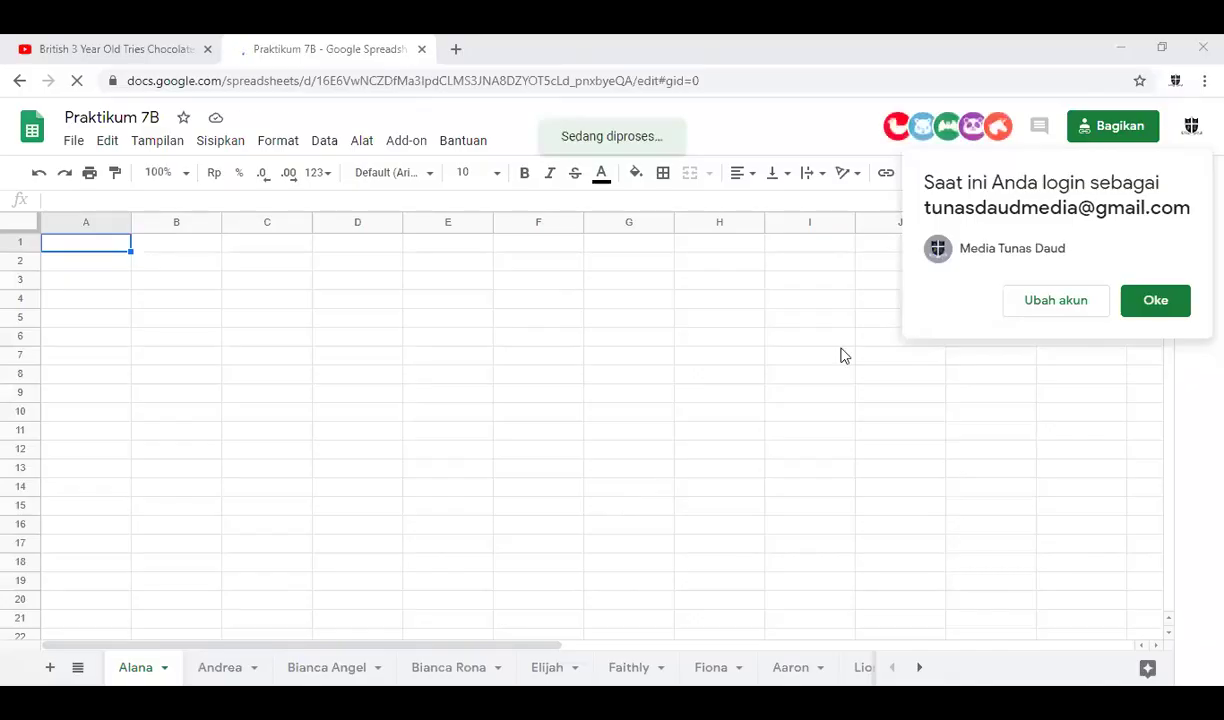
Step: Dismiss the login account notice and the Google Drive trash notice in the Praktikum 7B spreadsheet
{"action": "left_click", "coordinate": [1148, 304]}
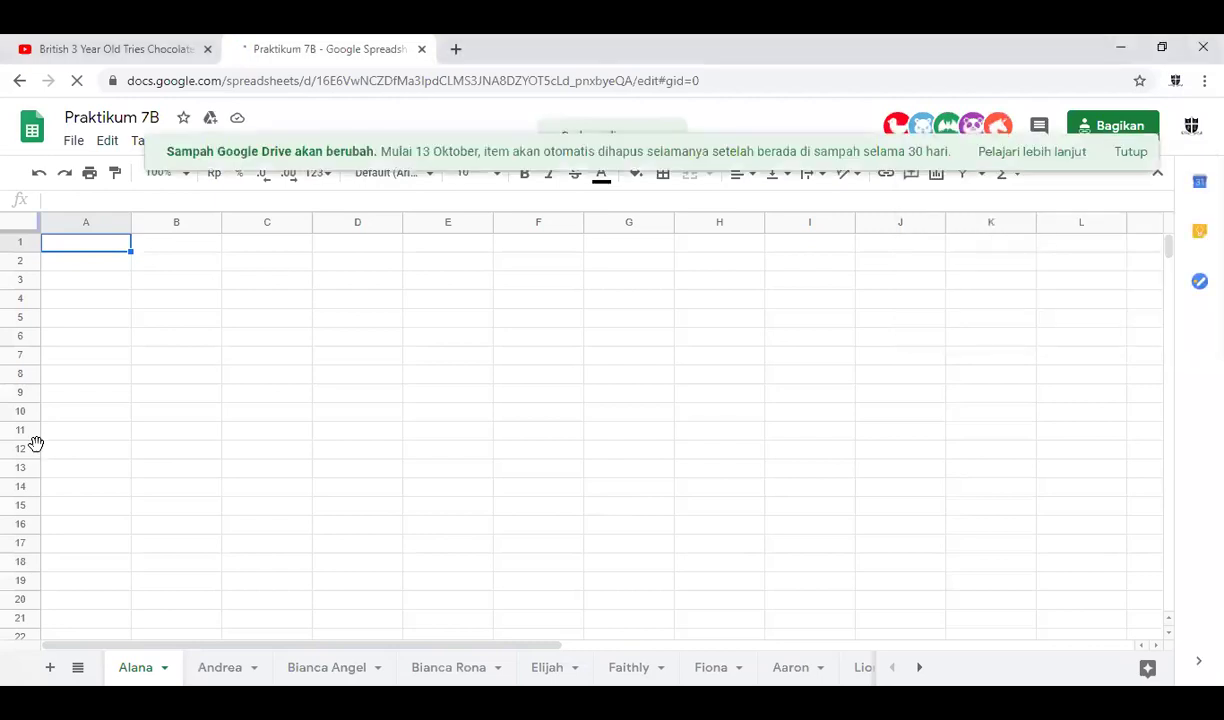
{"action": "left_click", "coordinate": [1132, 151]}
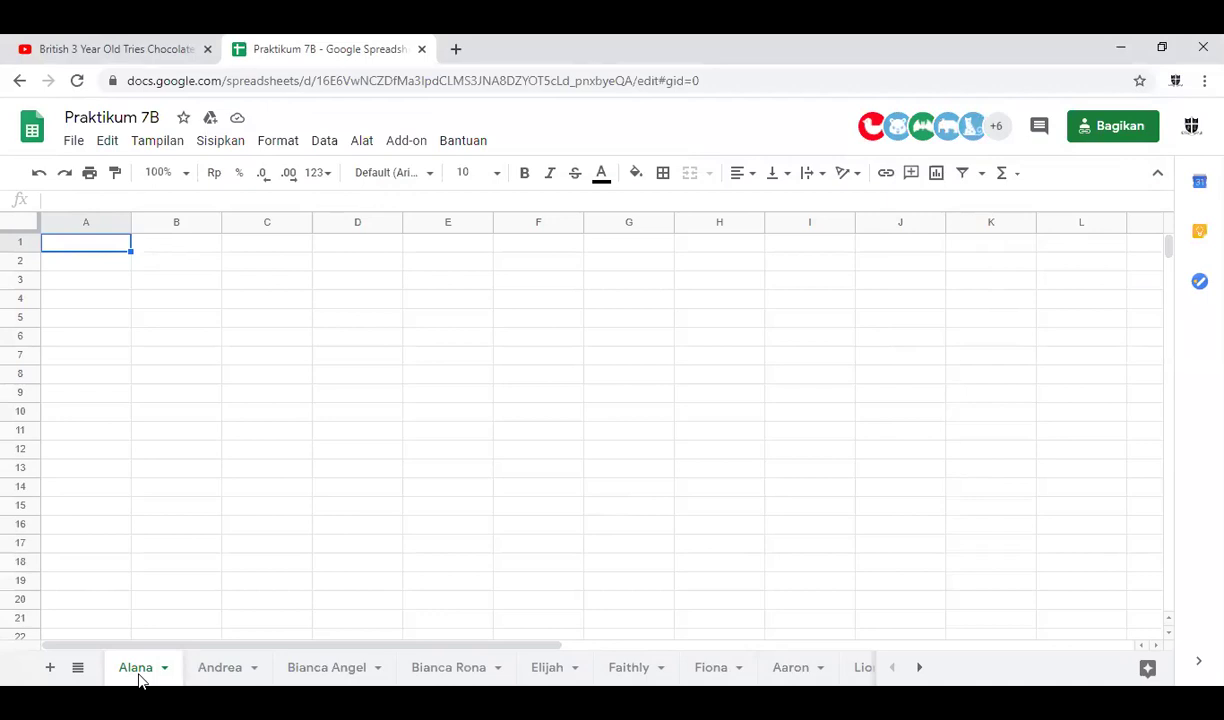
Step: Look through the individual student sheets of the Praktikum 7B spreadsheet, including those further along the sheet list
{"action": "left_click", "coordinate": [221, 675]}
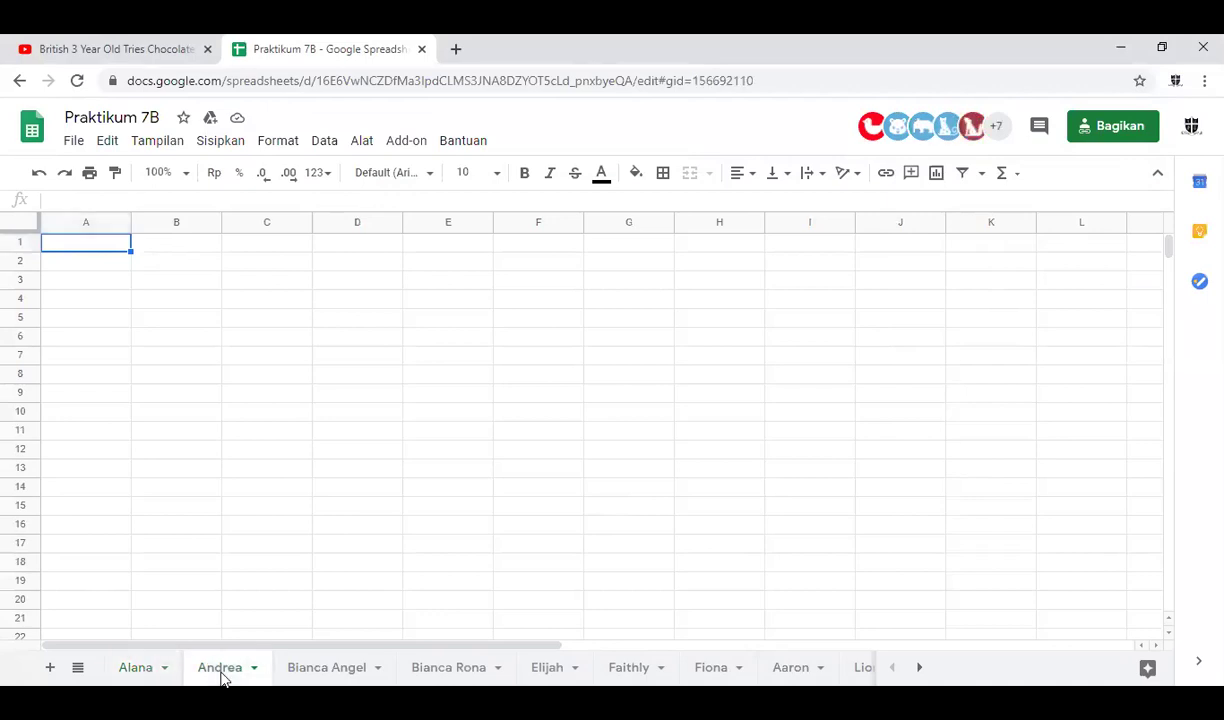
{"action": "left_click", "coordinate": [319, 673]}
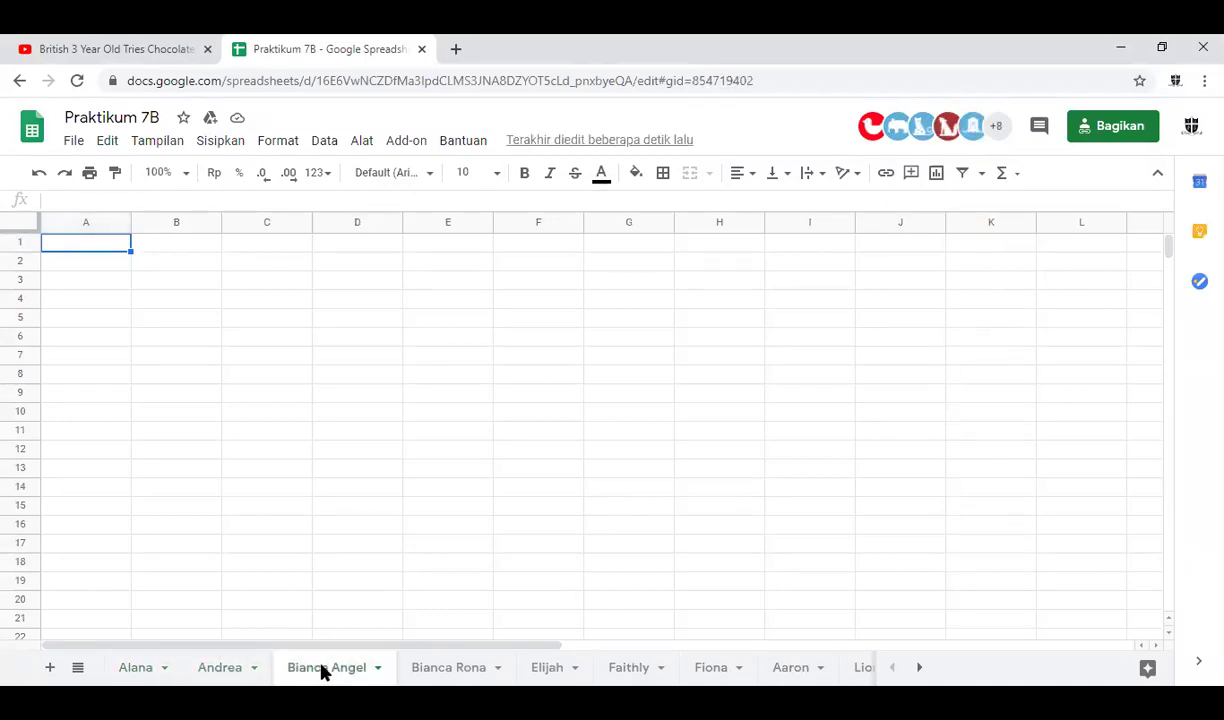
{"action": "left_click", "coordinate": [427, 667]}
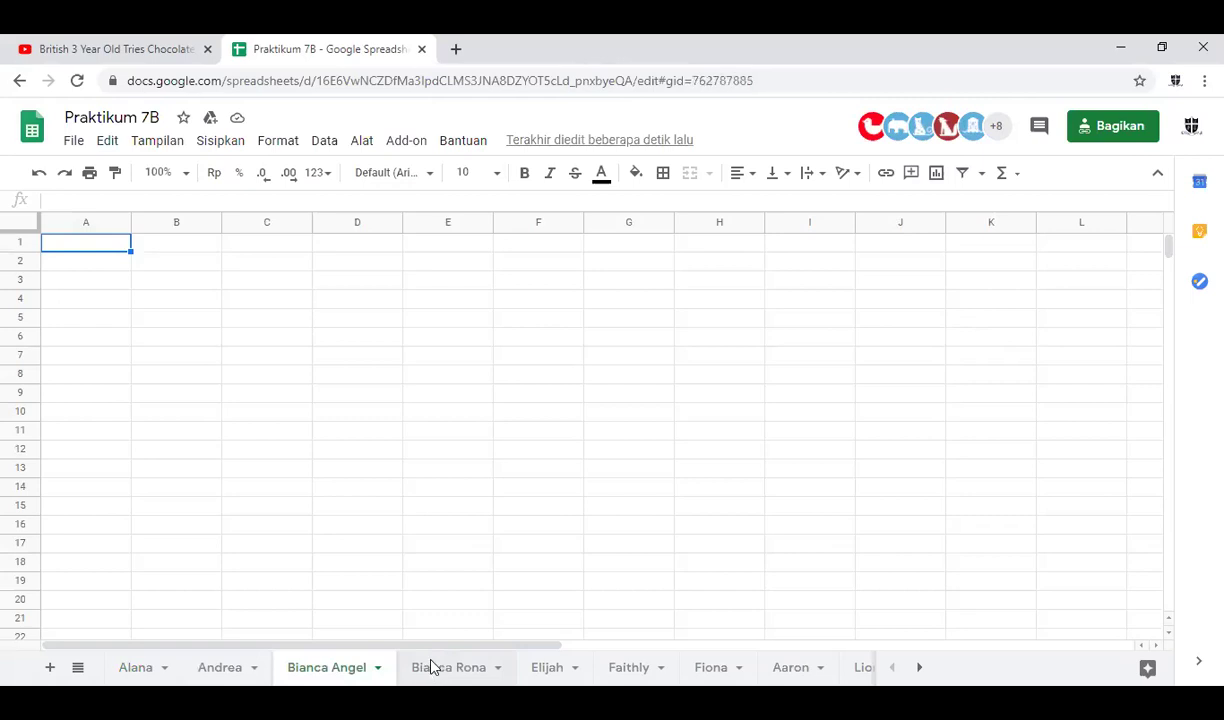
{"action": "left_click", "coordinate": [538, 677]}
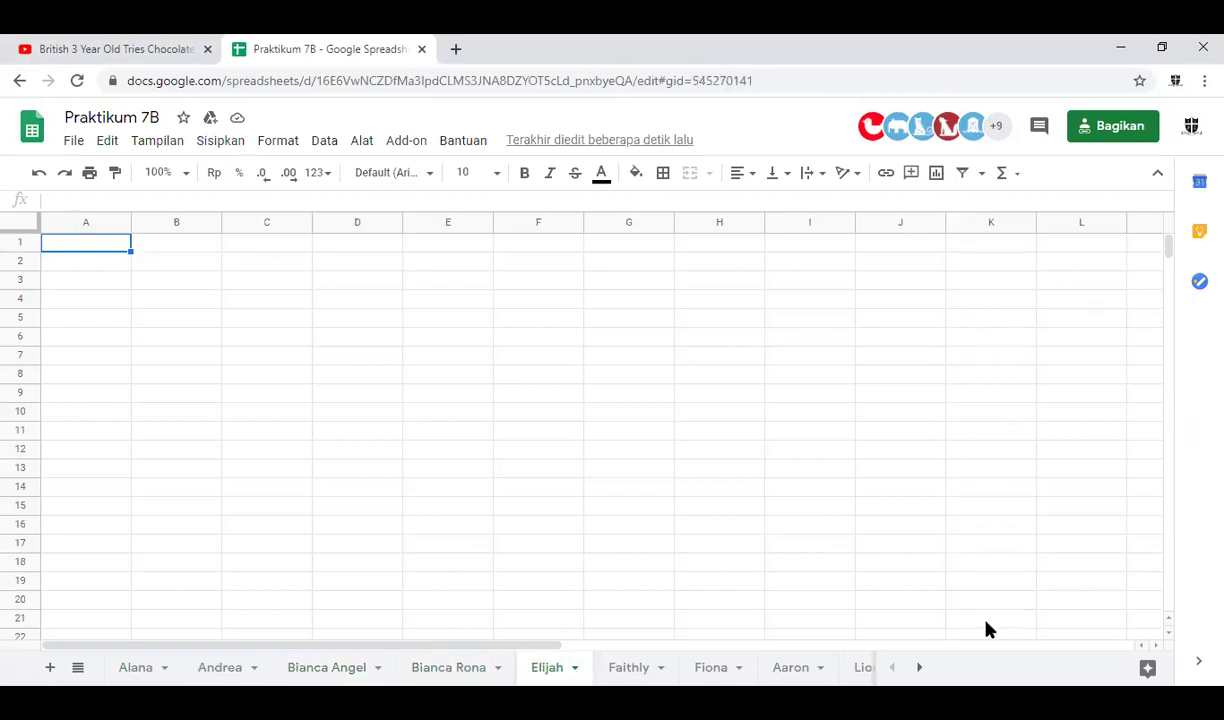
{"action": "left_click", "coordinate": [921, 670]}
{"action": "left_click", "coordinate": [921, 670]}
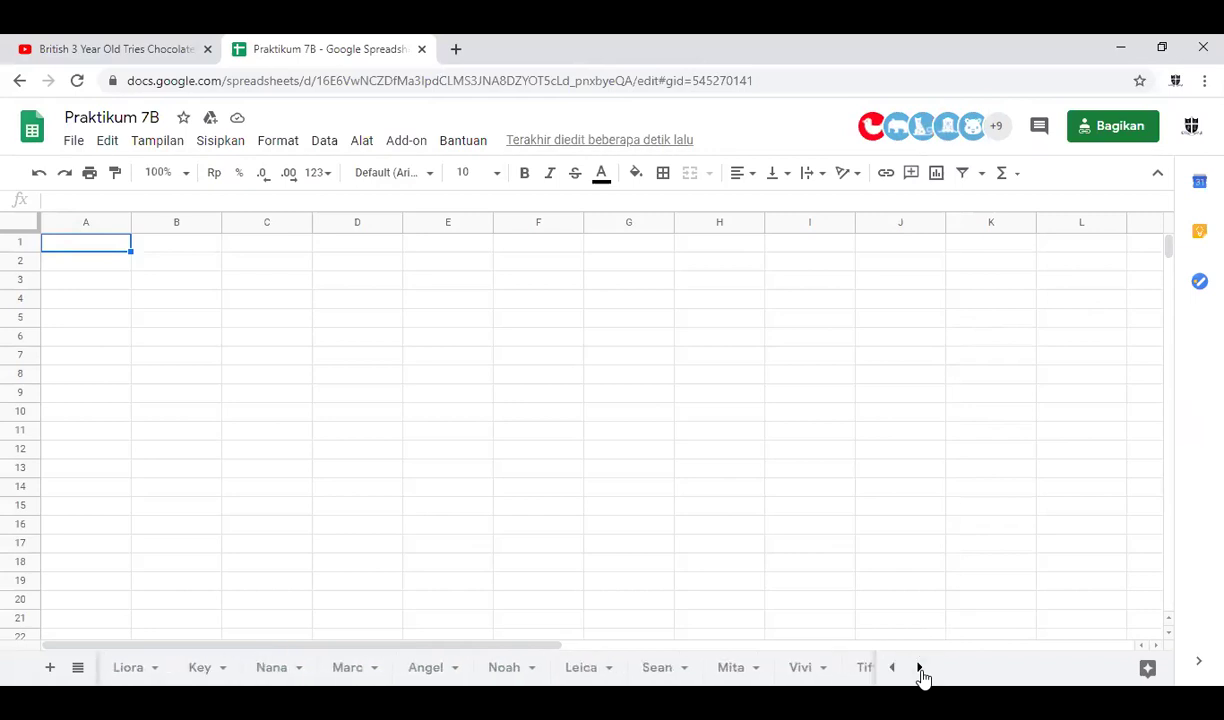
{"action": "left_click", "coordinate": [658, 670]}
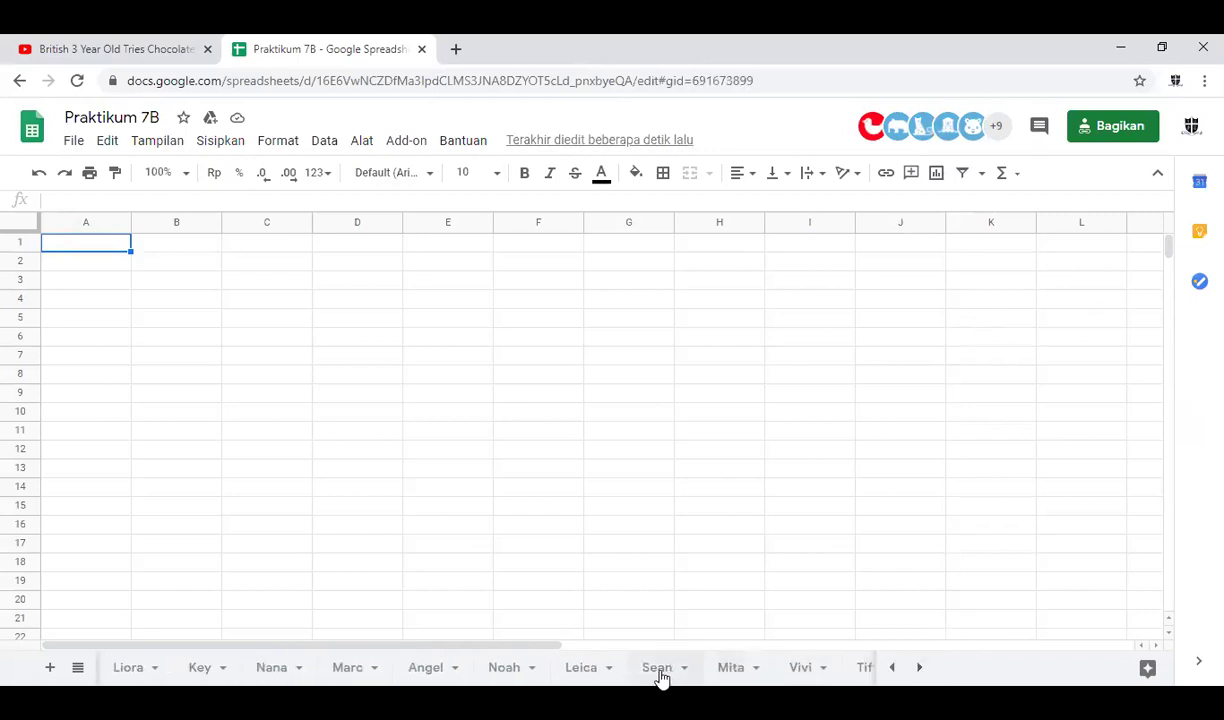
{"action": "left_click", "coordinate": [730, 672]}
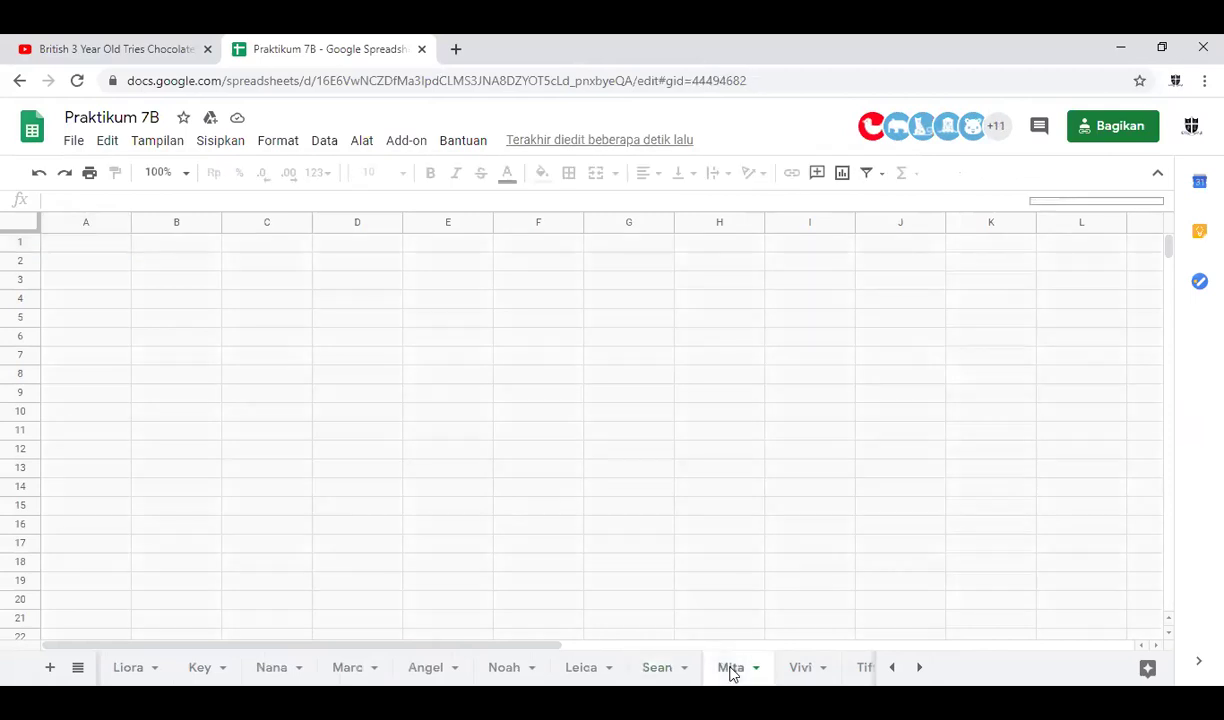
{"action": "left_click", "coordinate": [800, 667]}
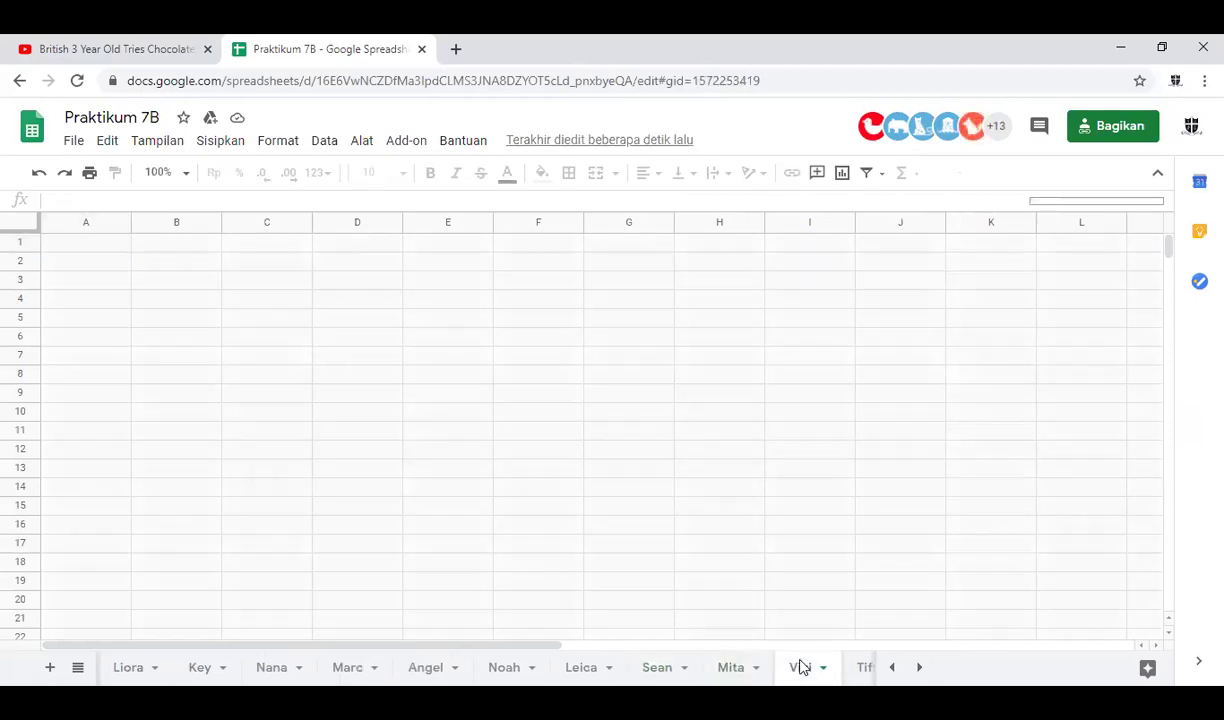
Step: Look through the last student sheets of the Praktikum 7B spreadsheet and return to the start of the sheet list
{"action": "left_click", "coordinate": [866, 667]}
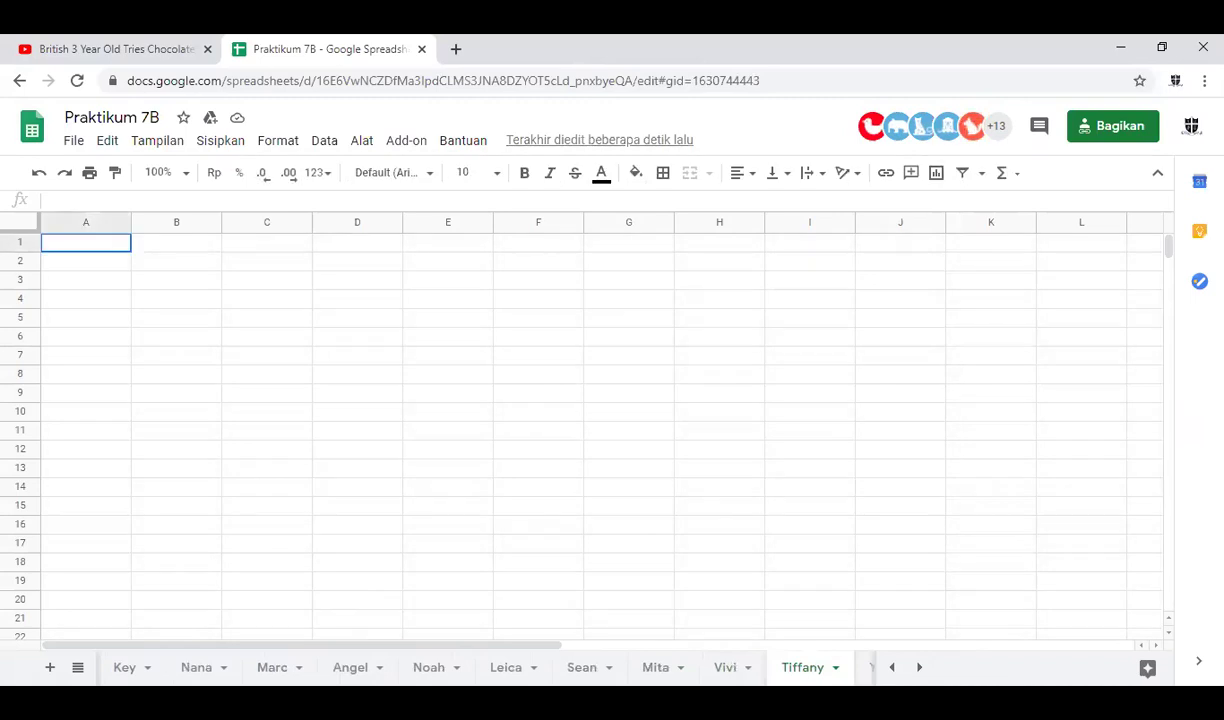
{"action": "left_click", "coordinate": [869, 668]}
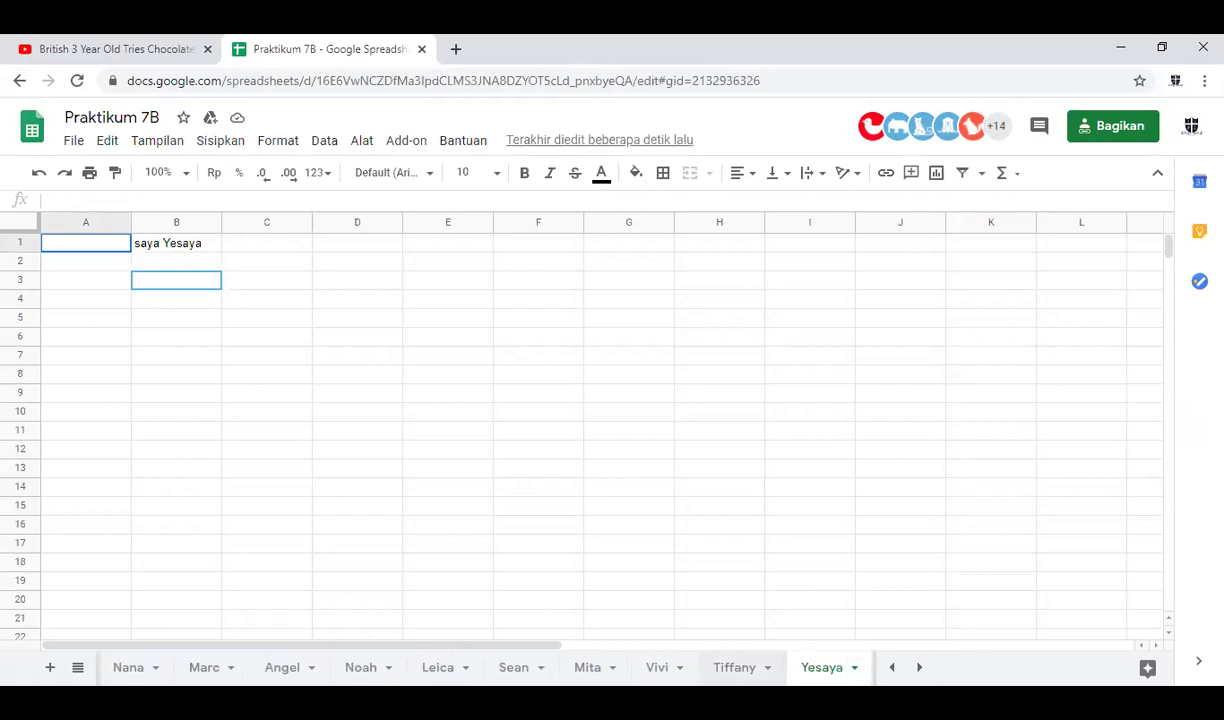
{"action": "left_click", "coordinate": [746, 668]}
{"action": "left_click", "coordinate": [662, 669]}
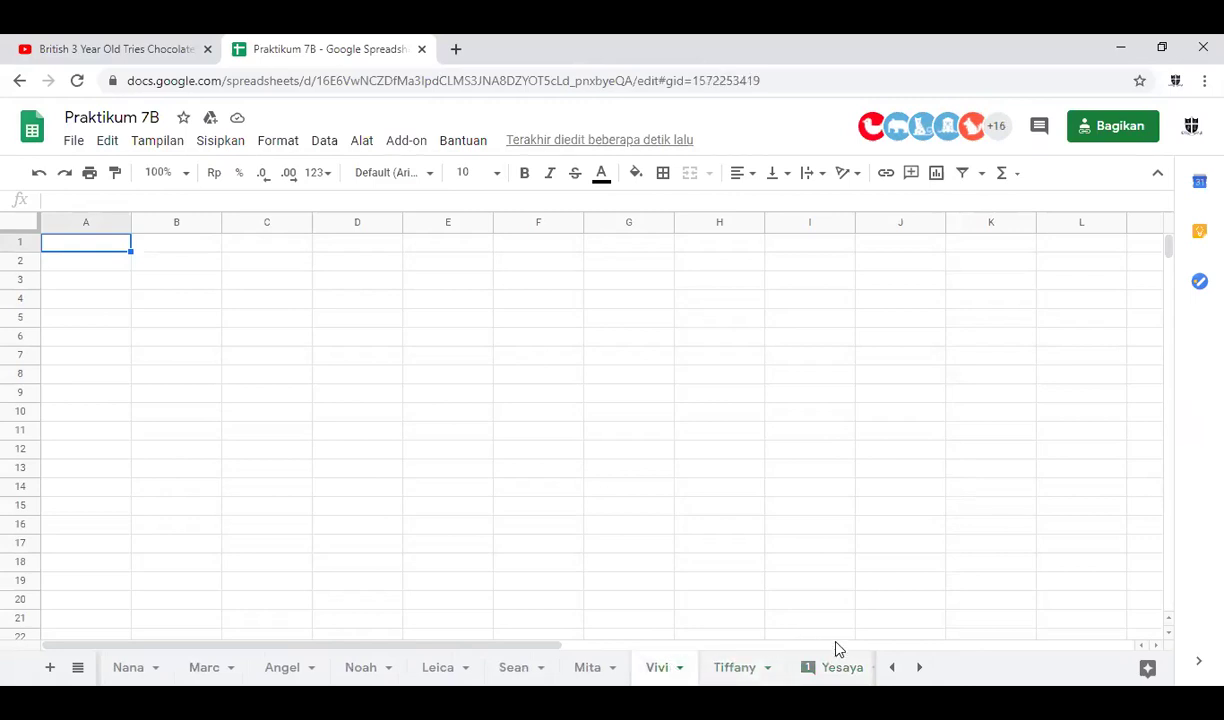
{"action": "left_click", "coordinate": [894, 672]}
{"action": "left_click", "coordinate": [894, 672]}
{"action": "left_click", "coordinate": [894, 672]}
{"action": "left_click", "coordinate": [894, 672]}
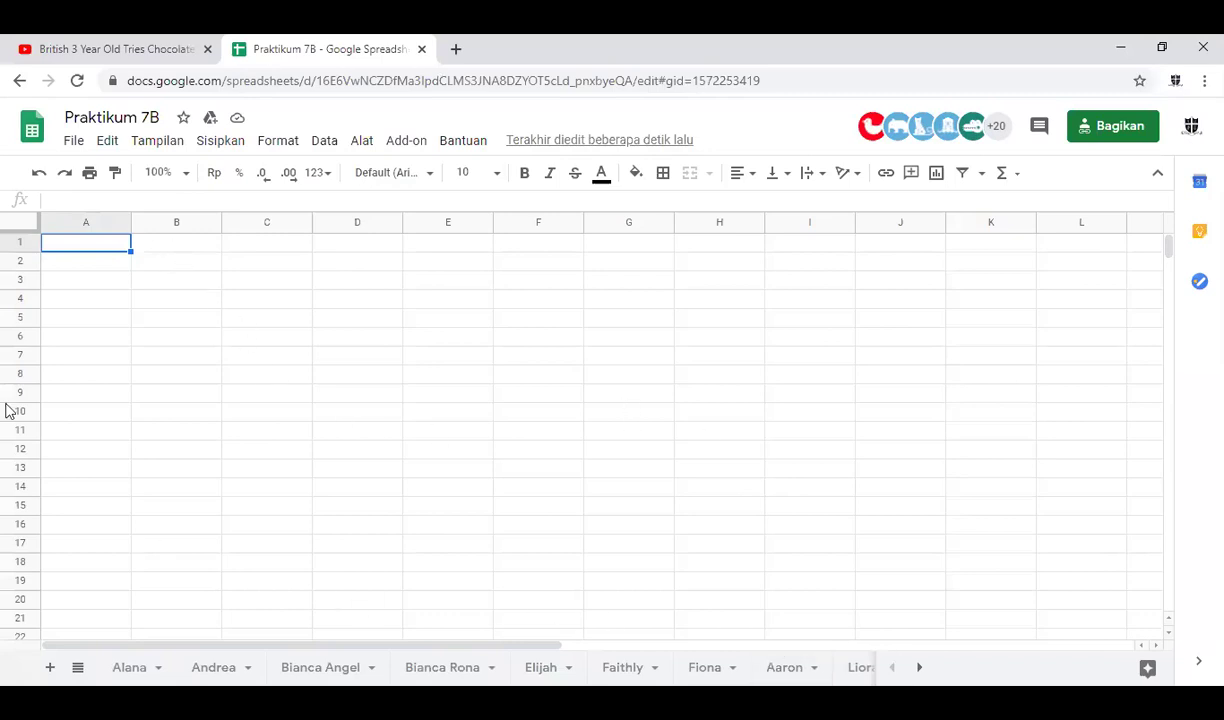
Step: On the first student's sheet, enter the headers Nama in cell B2 and Jumlah uang in cell C2
{"action": "left_click", "coordinate": [138, 668]}
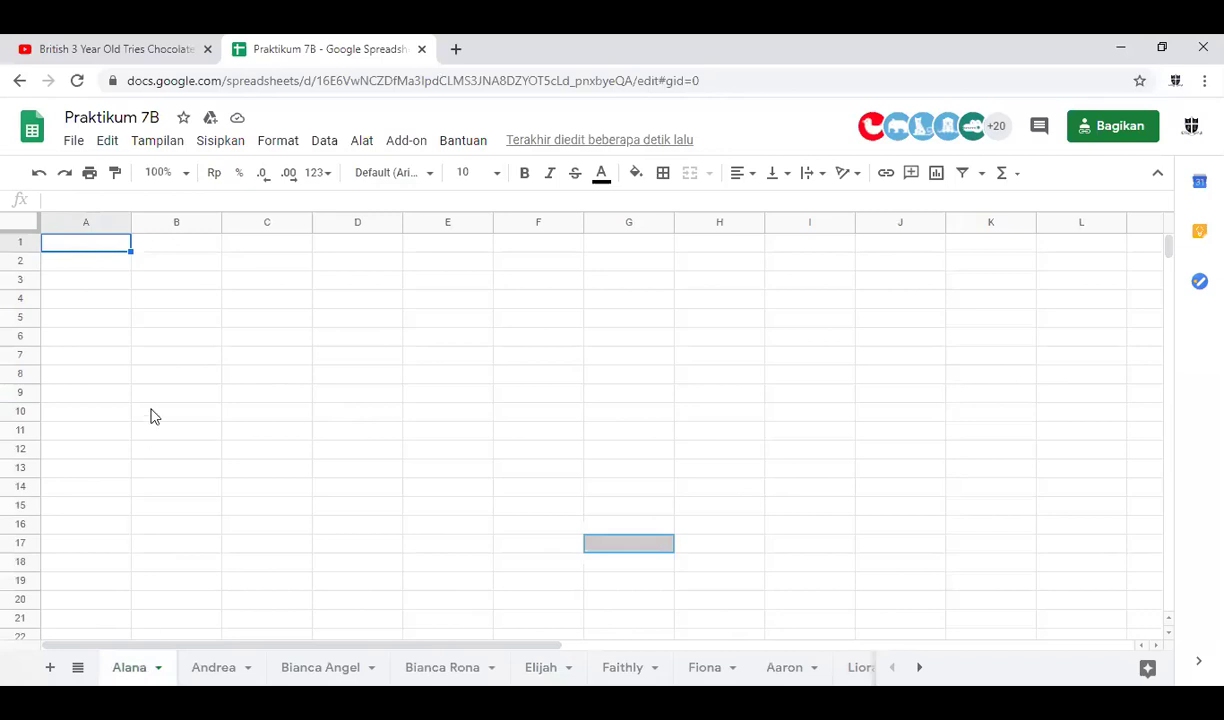
{"action": "left_click", "coordinate": [165, 243], "text": "shift"}
{"action": "left_click", "coordinate": [181, 268]}
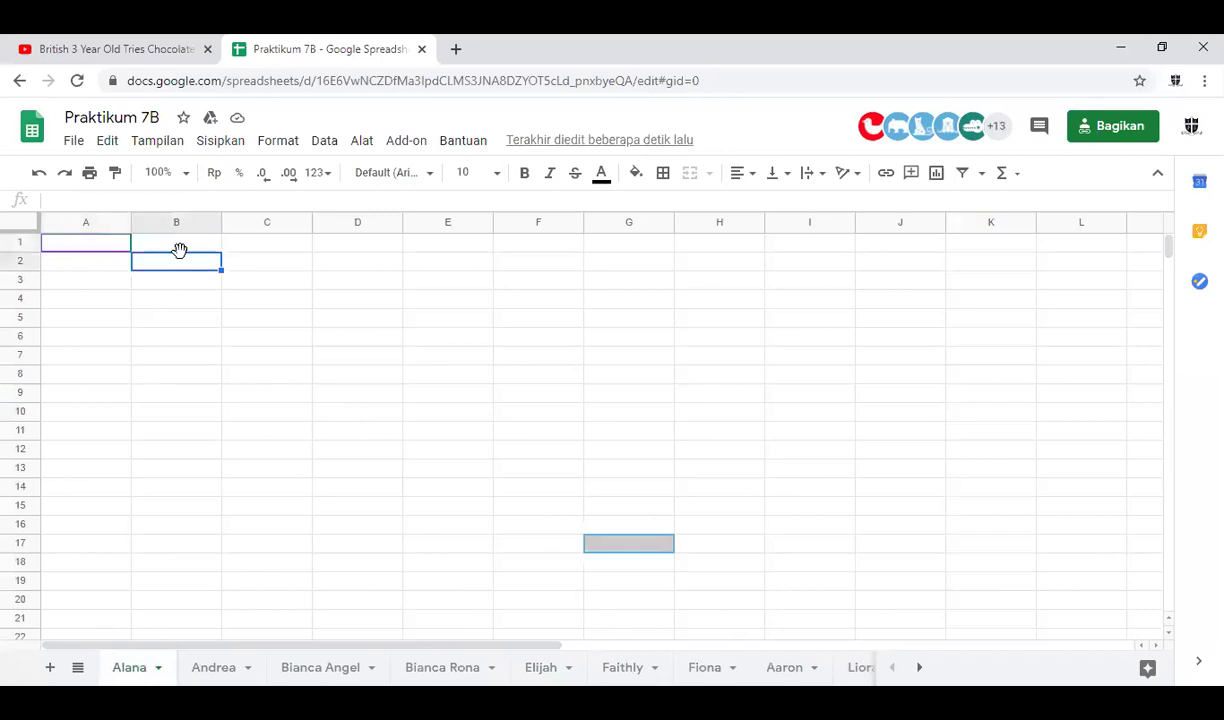
{"action": "type", "text": "Nama"}
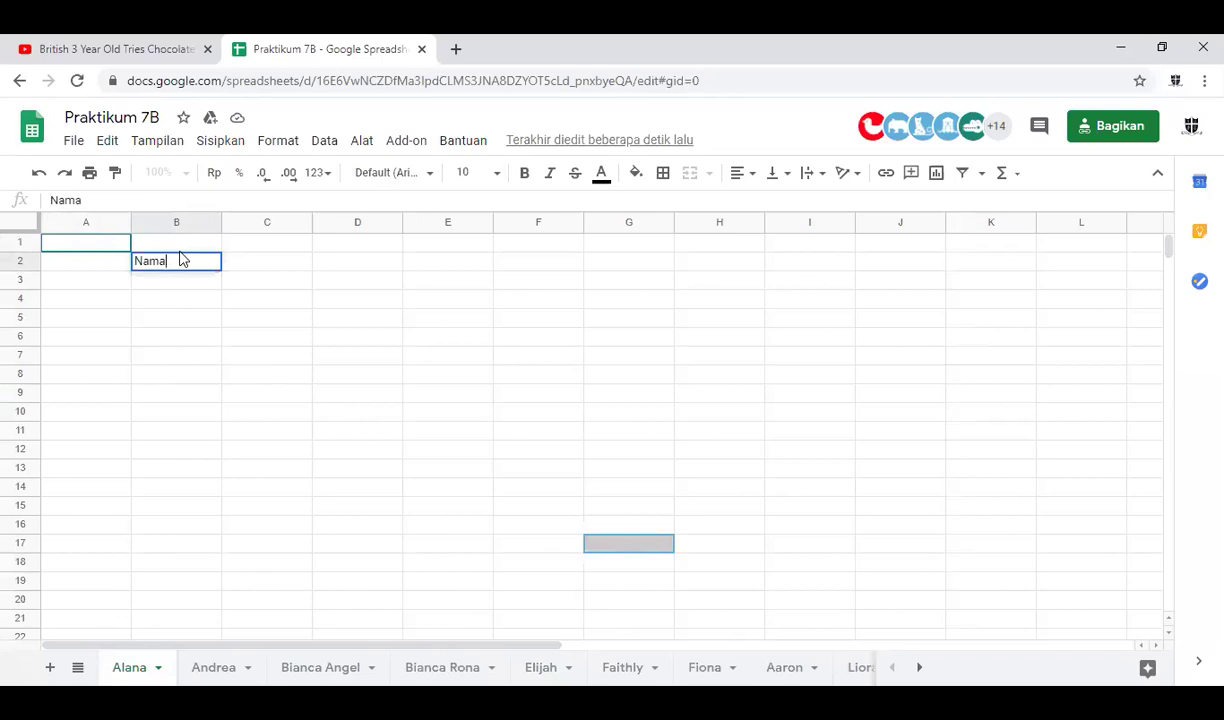
{"action": "key", "text": "Tab"}
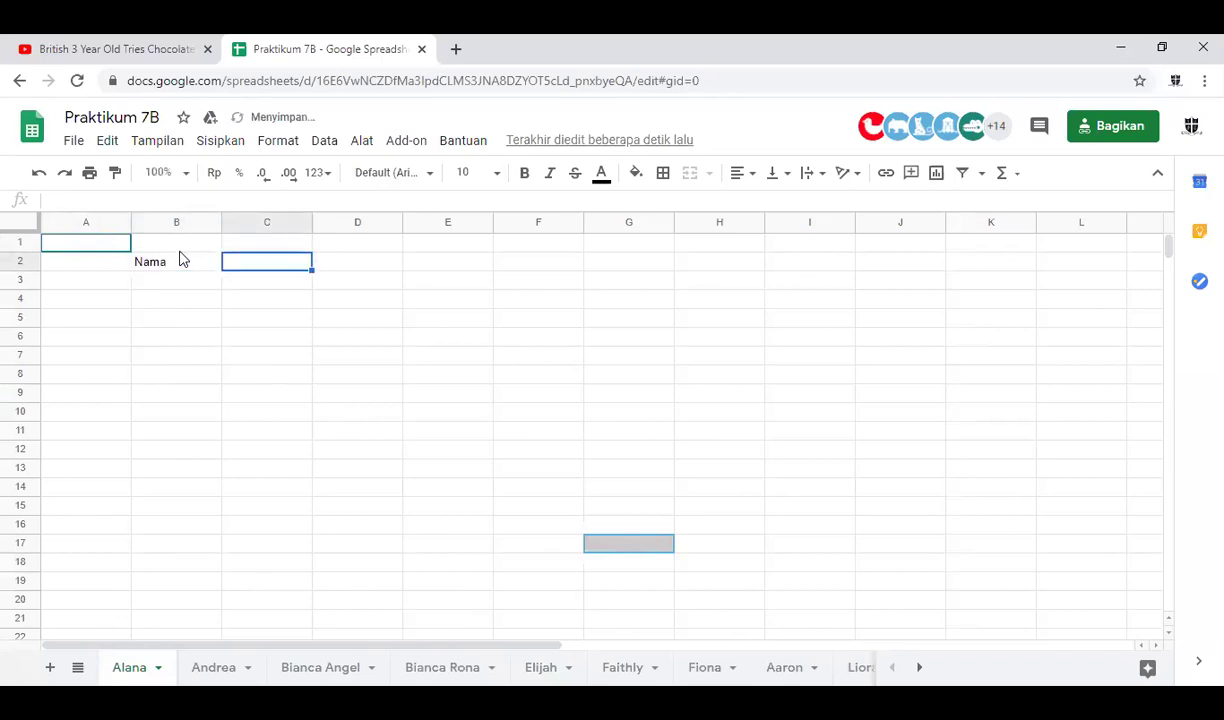
{"action": "type", "text": "Jumlah uang"}
{"action": "key", "text": "Return"}
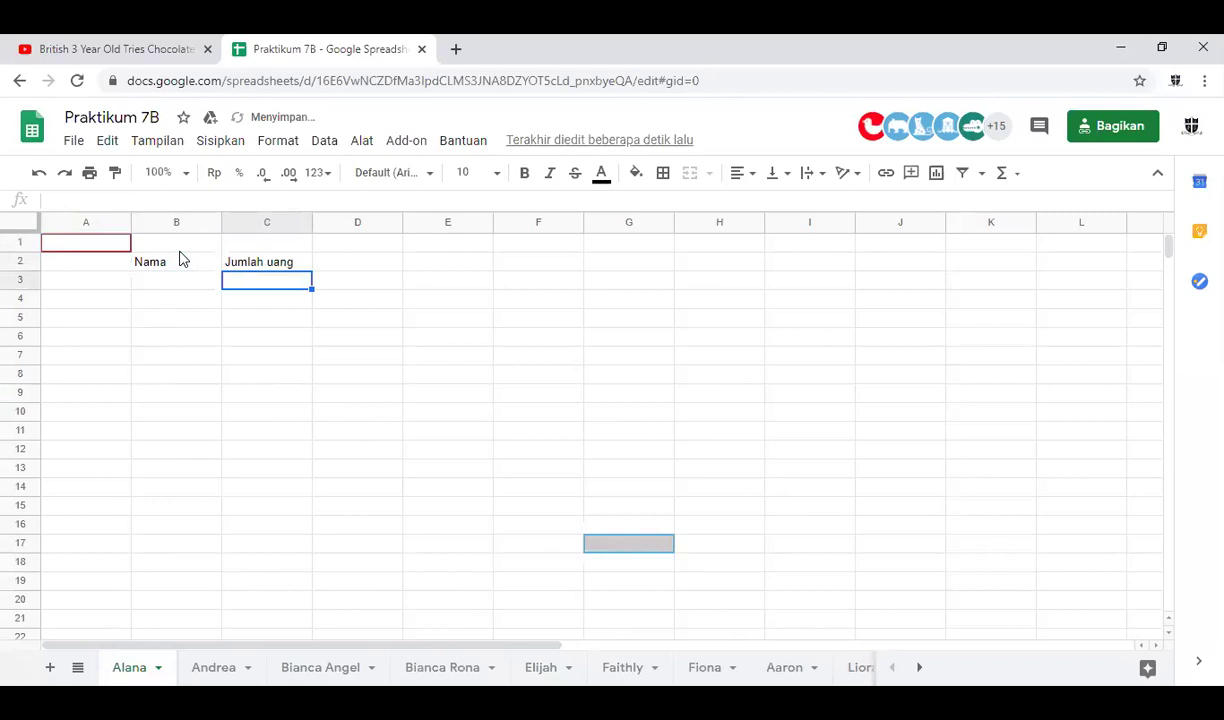
Step: Fill the table's first data row with the student's first name in B3 and the amount 2500 in C3
{"action": "left_click", "coordinate": [193, 286]}
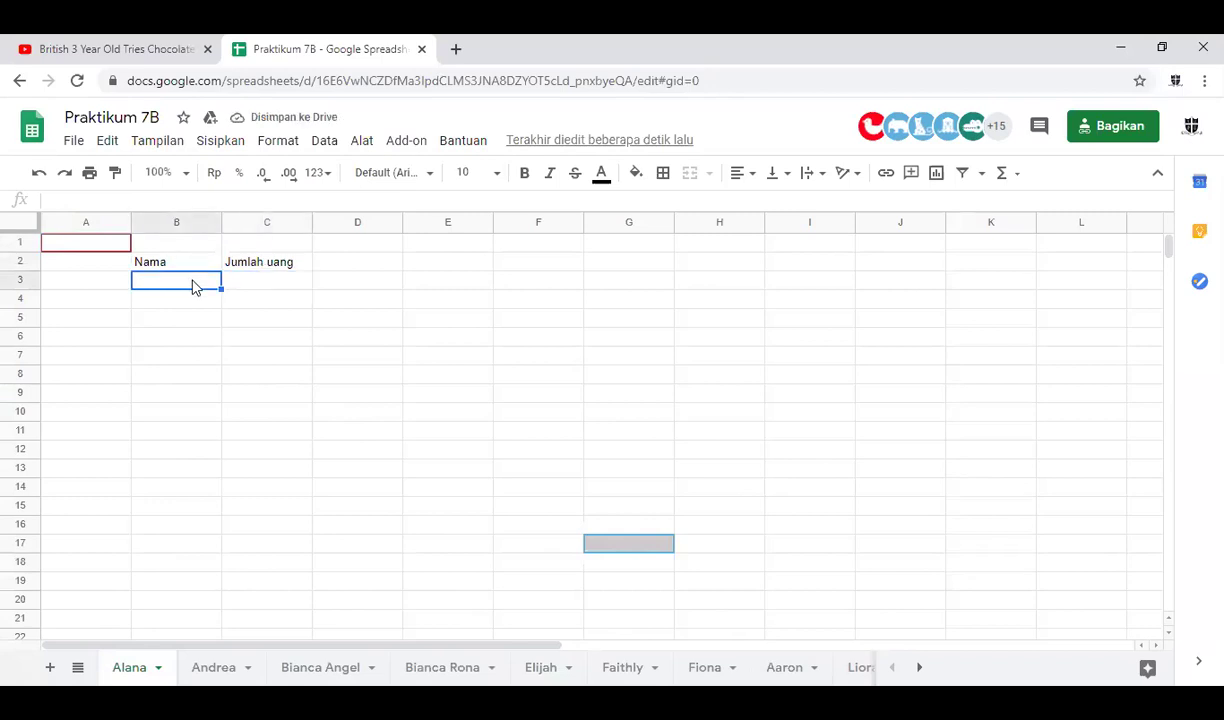
{"action": "type", "text": "Alana"}
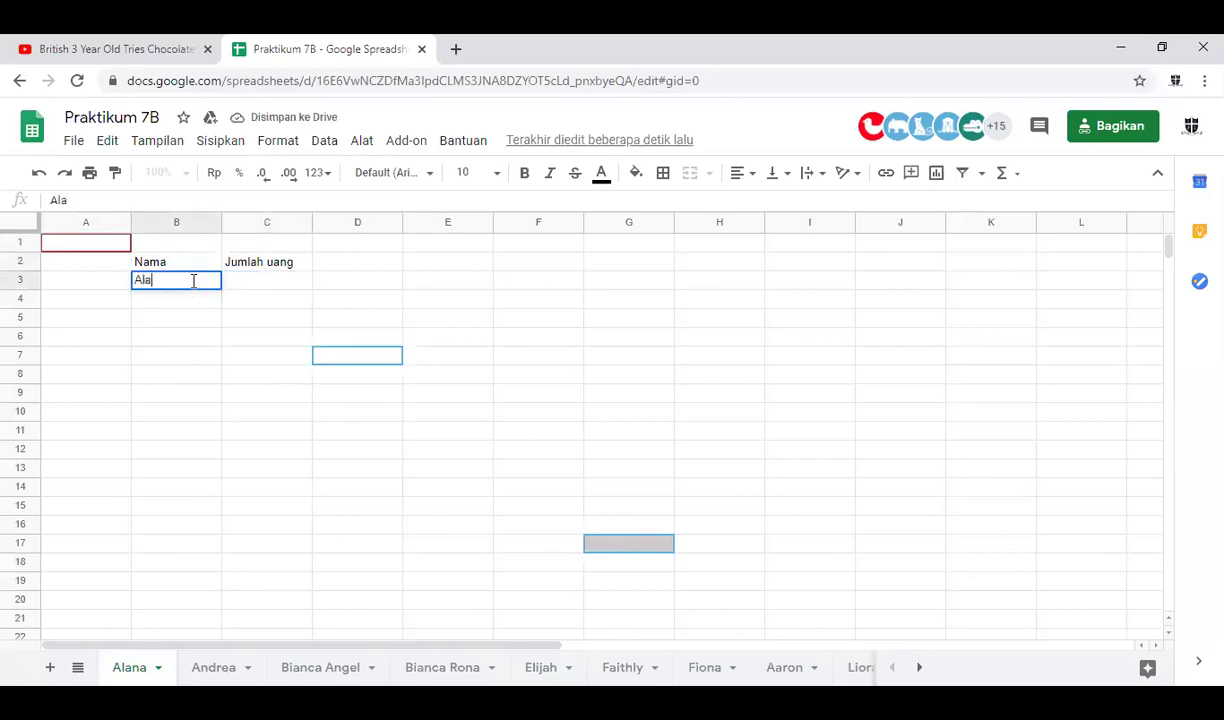
{"action": "left_click", "coordinate": [258, 284]}
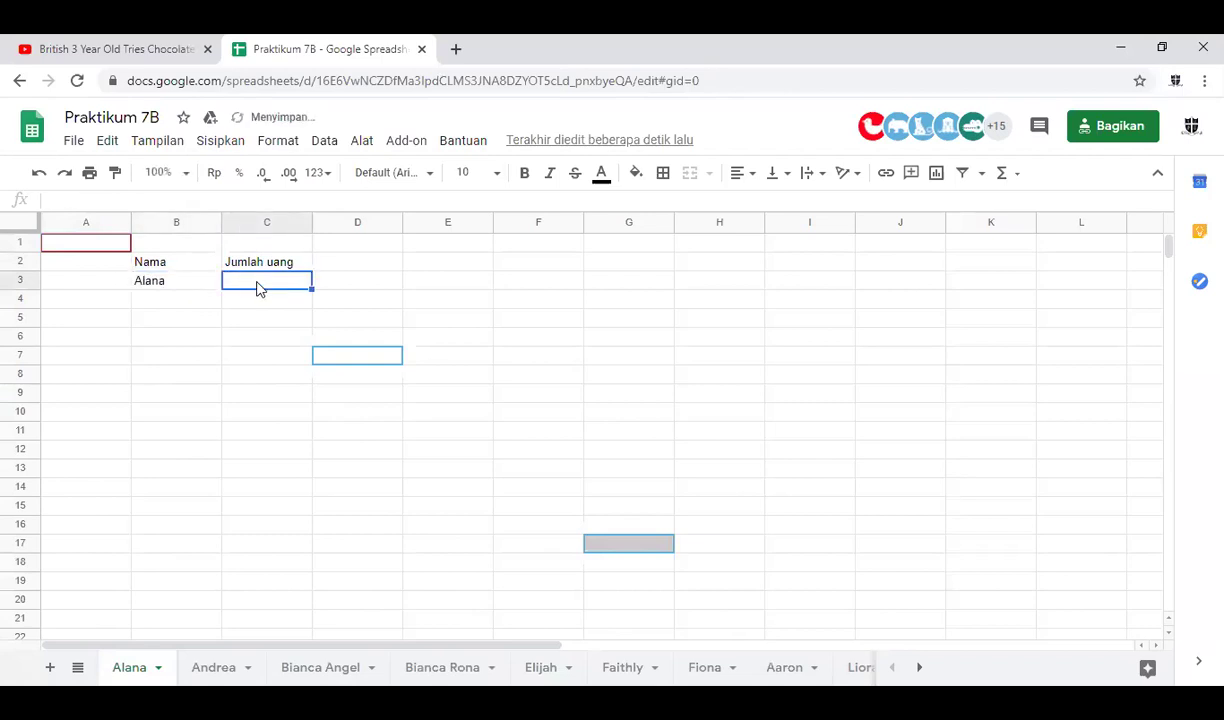
{"action": "type", "text": "2500"}
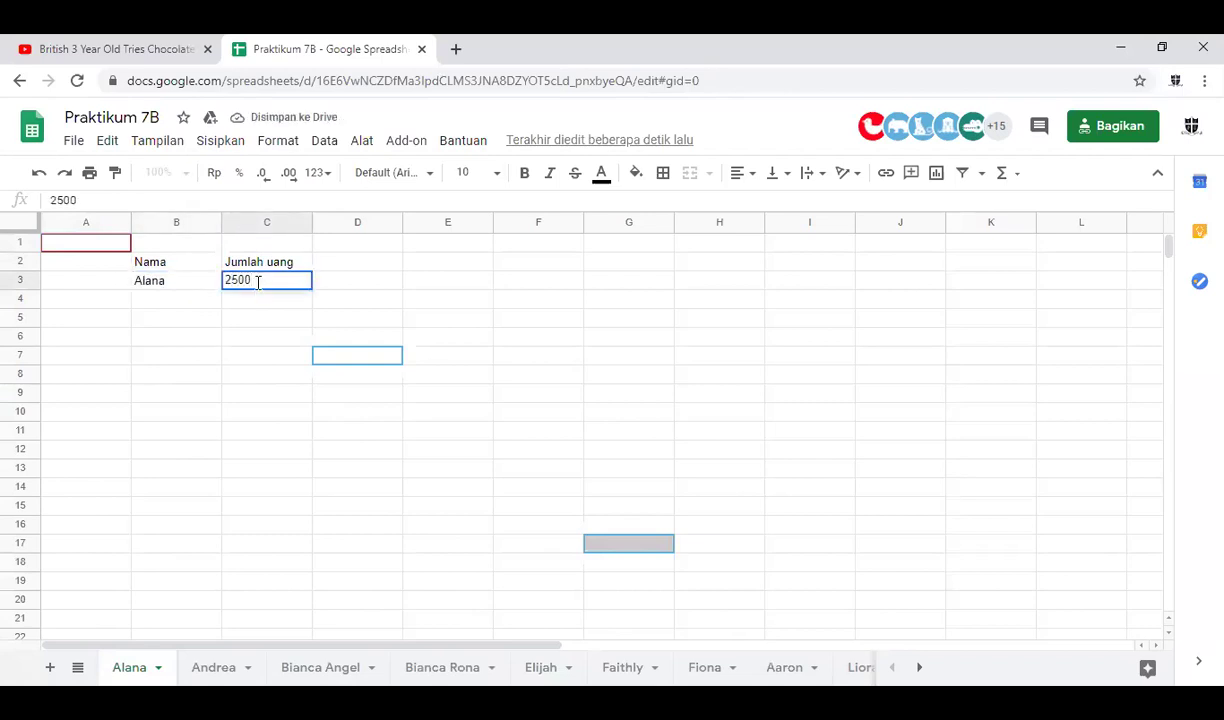
{"action": "key", "text": "Return"}
Step: Format the amount in cell C3 with the Angka number format
{"action": "left_click", "coordinate": [258, 286]}
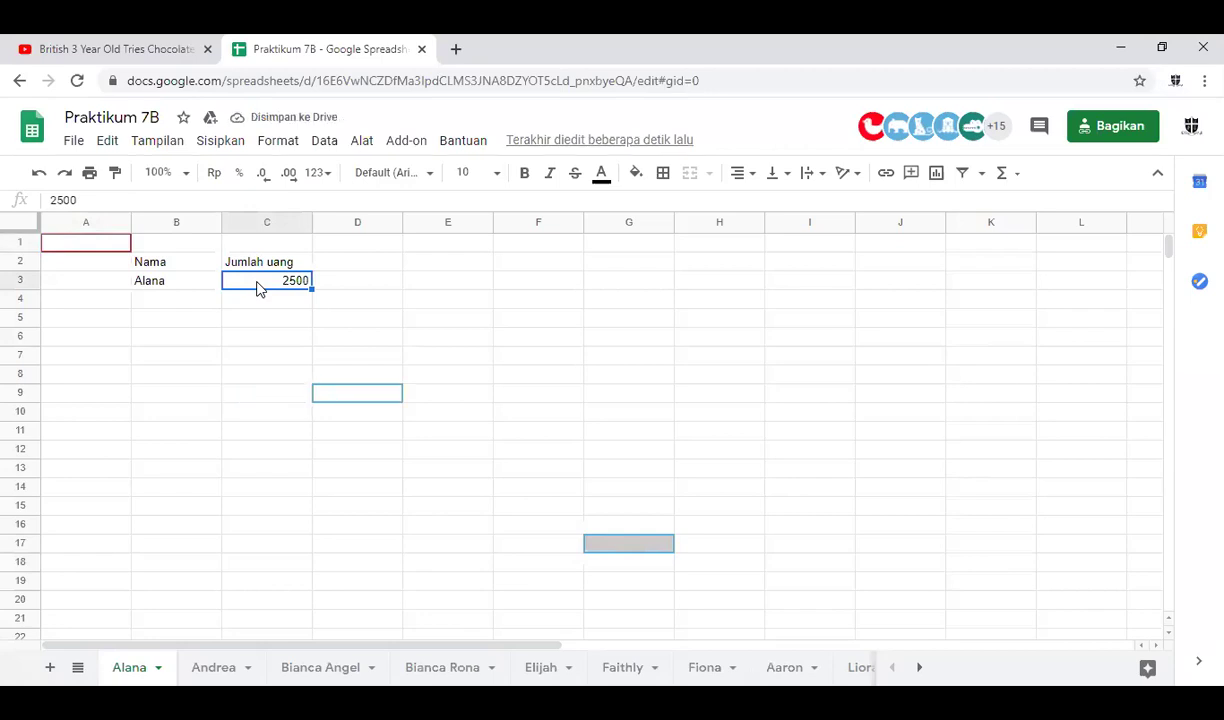
{"action": "left_click", "coordinate": [330, 174]}
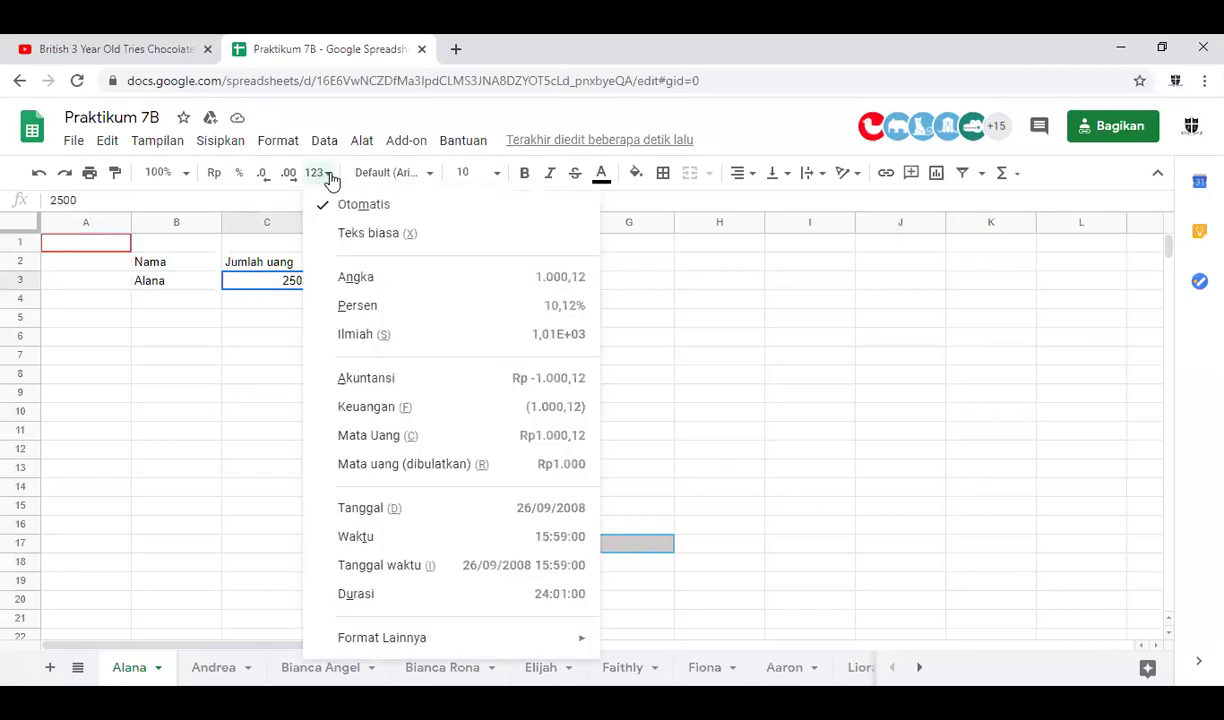
{"action": "left_click", "coordinate": [391, 286]}
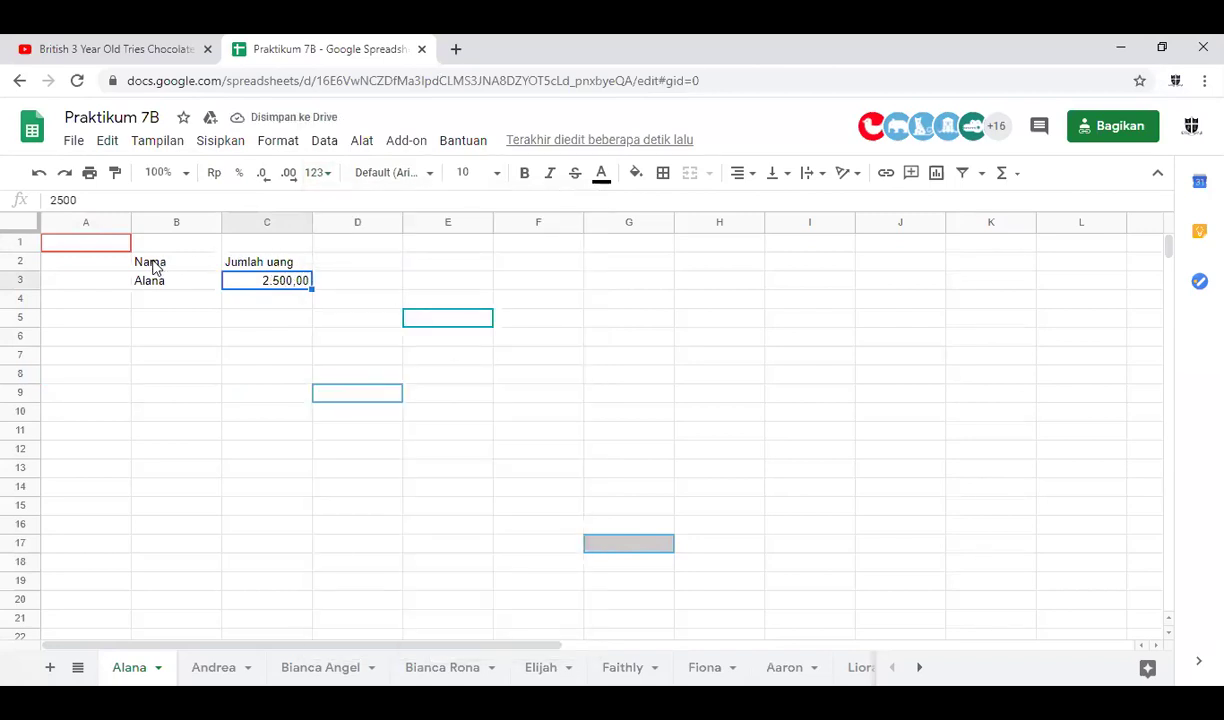
Step: Apply all borders to the table in B2:C3 and color them magenta
{"action": "mouse_move", "coordinate": [155, 265]}
{"action": "left_mouse_down"}
{"action": "mouse_move", "coordinate": [250, 296]}
{"action": "mouse_move", "coordinate": [290, 291]}
{"action": "left_mouse_up"}
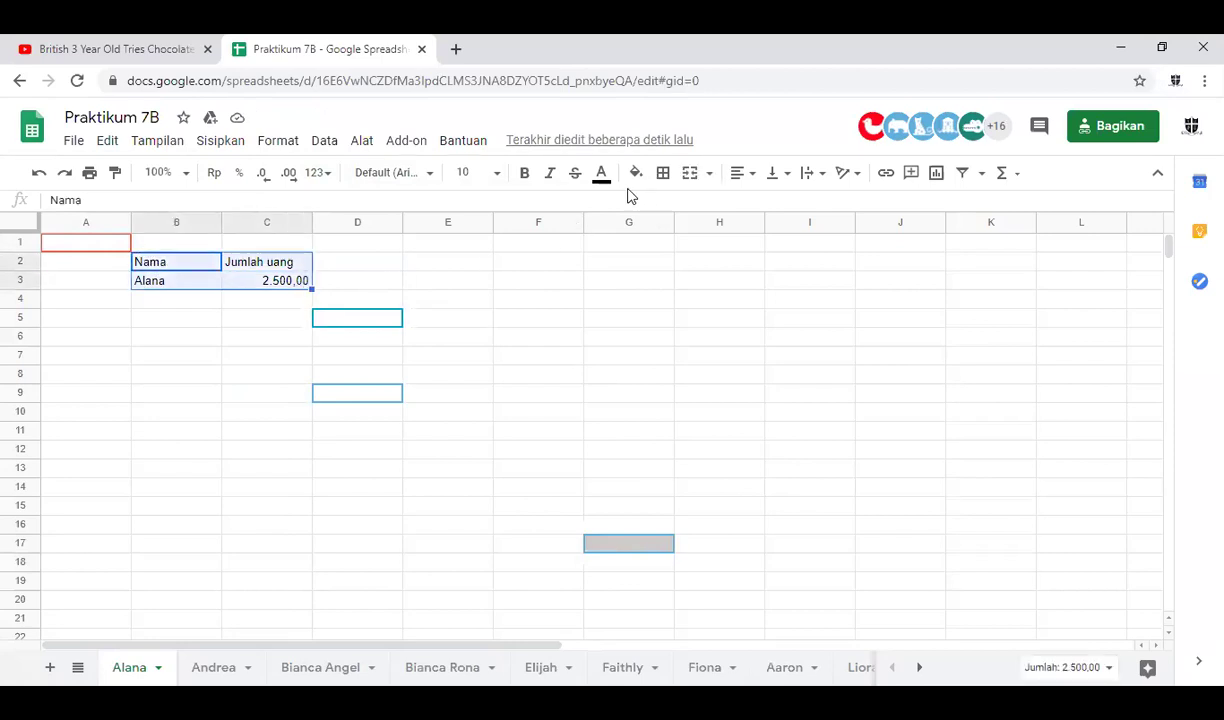
{"action": "left_click", "coordinate": [667, 176]}
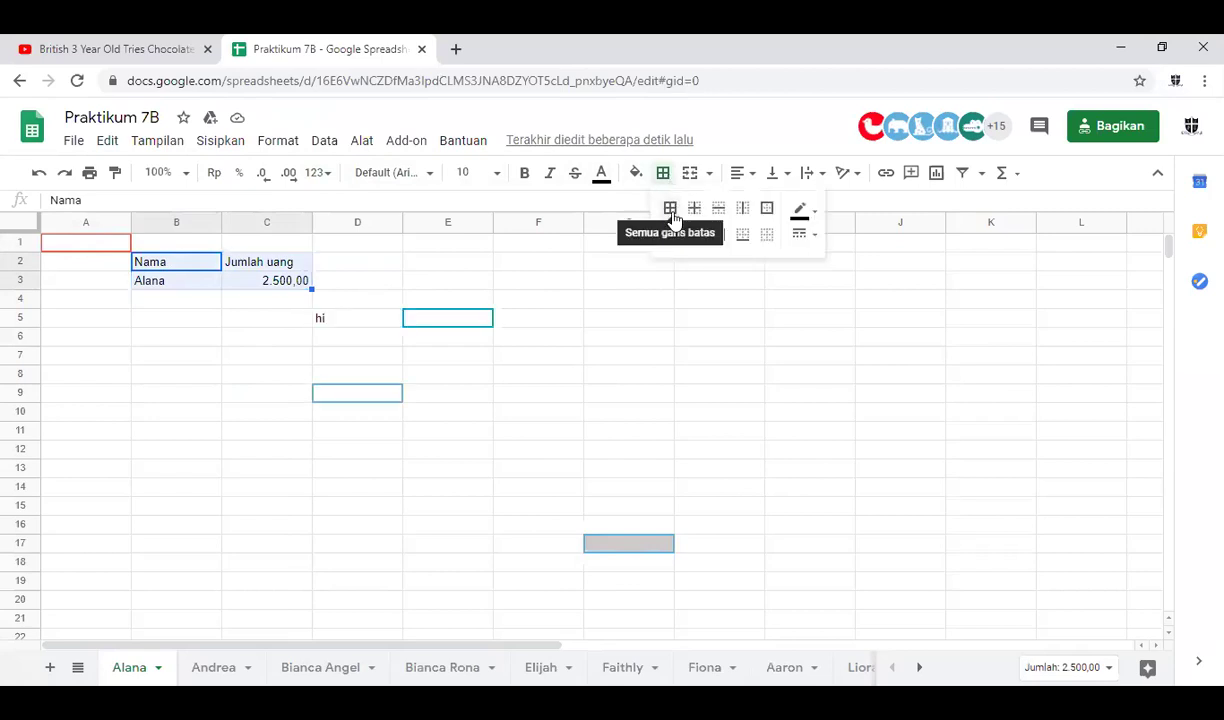
{"action": "left_click", "coordinate": [675, 218]}
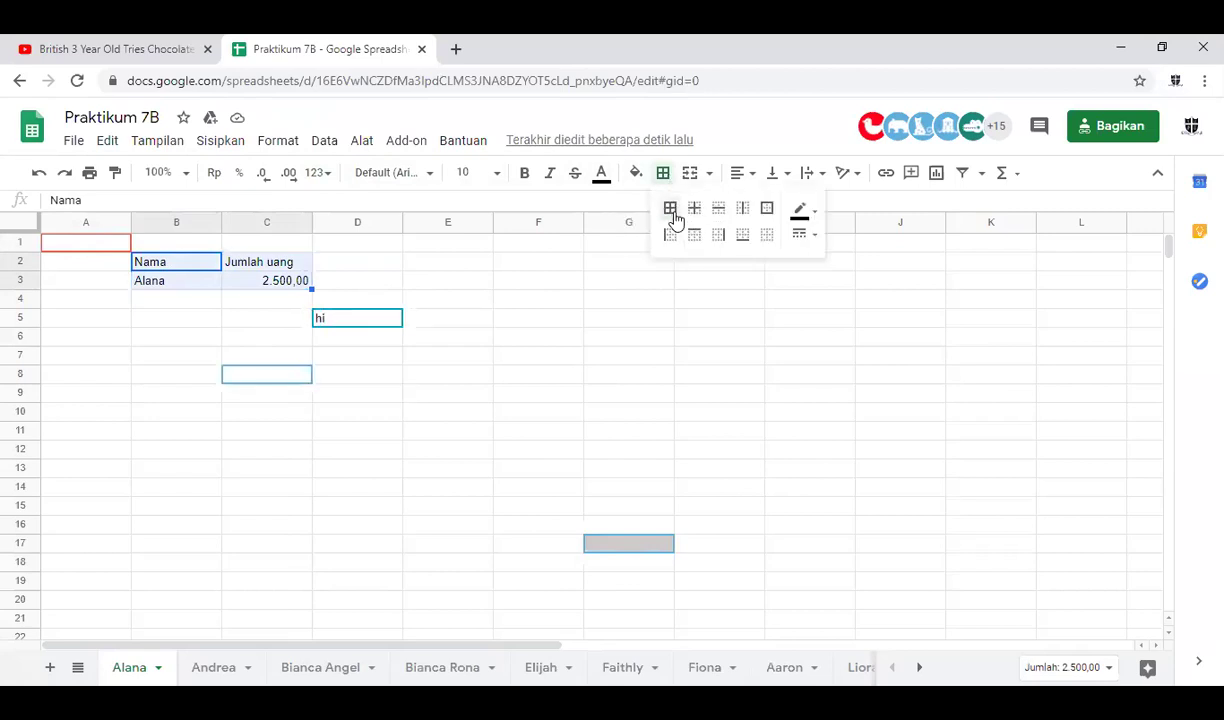
{"action": "left_click", "coordinate": [812, 212]}
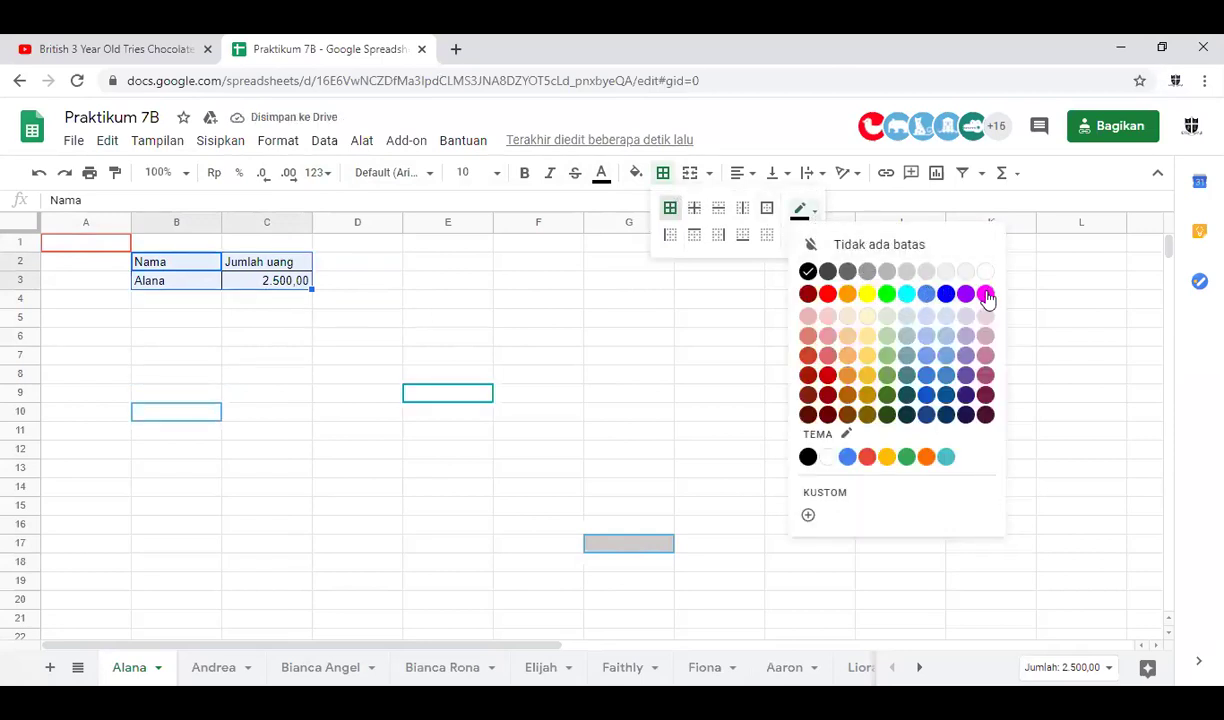
{"action": "left_click", "coordinate": [986, 296]}
Step: Try the dashed and the thick solid line styles on the borders of B2:C3
{"action": "left_click", "coordinate": [803, 234]}
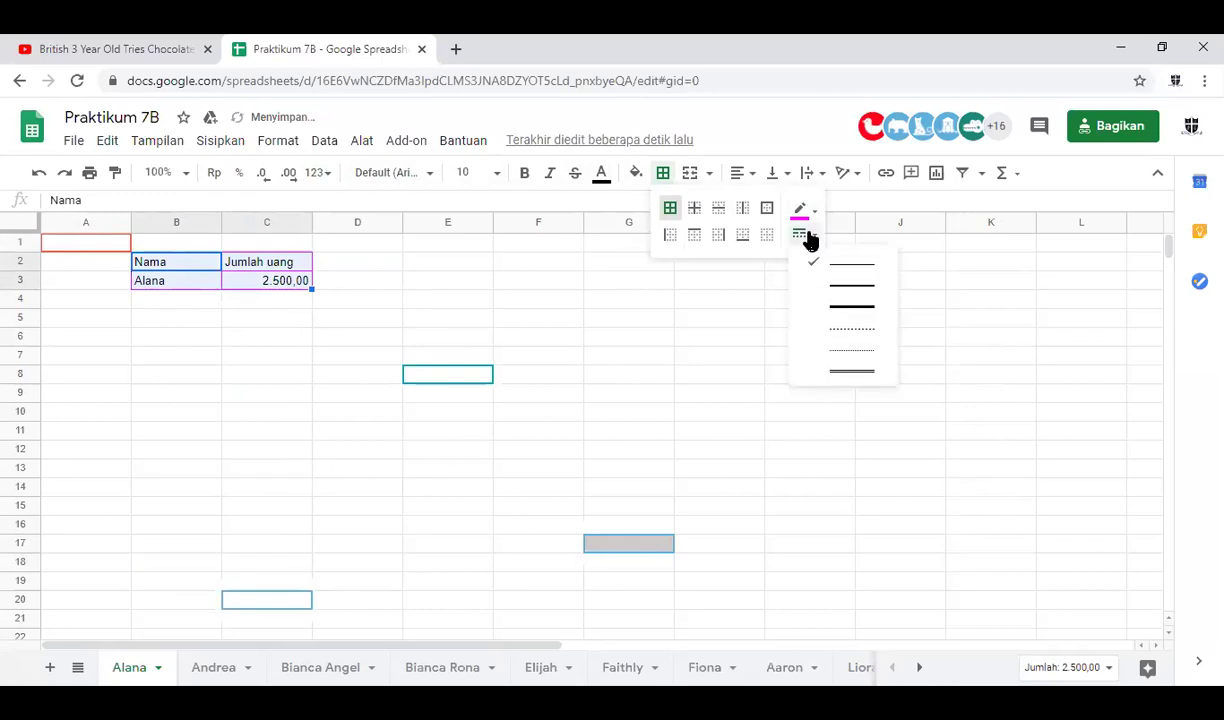
{"action": "left_click", "coordinate": [860, 334]}
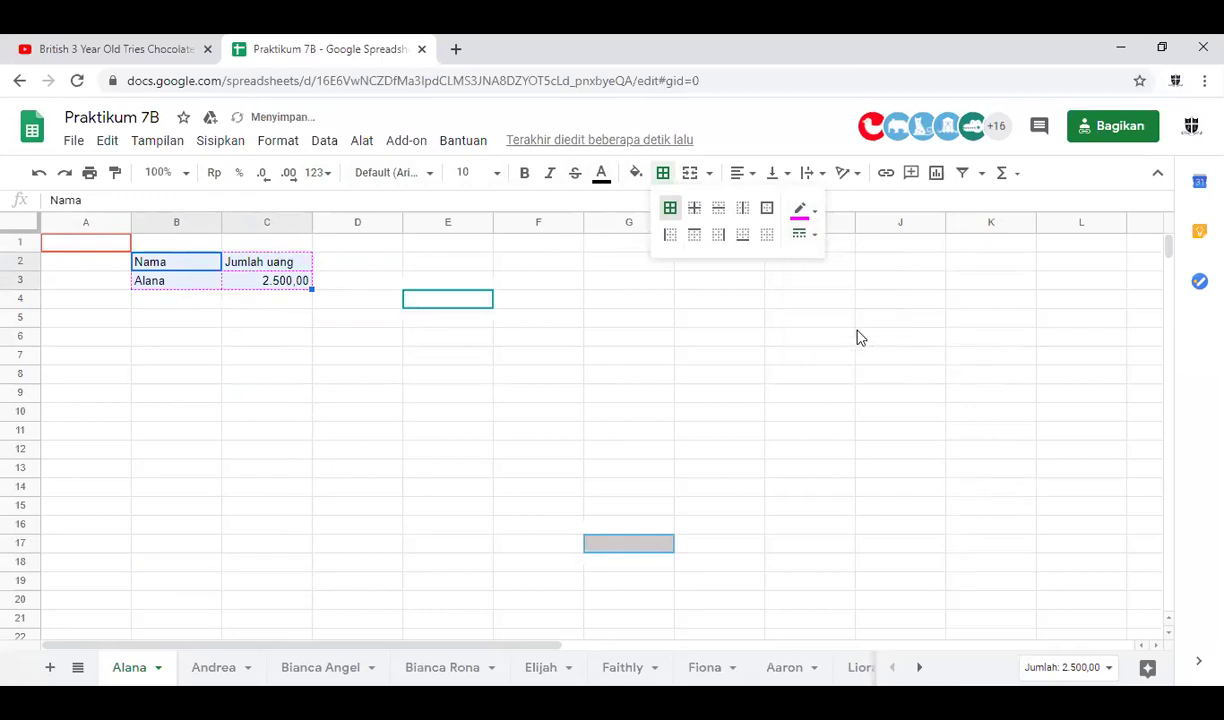
{"action": "left_click", "coordinate": [812, 240]}
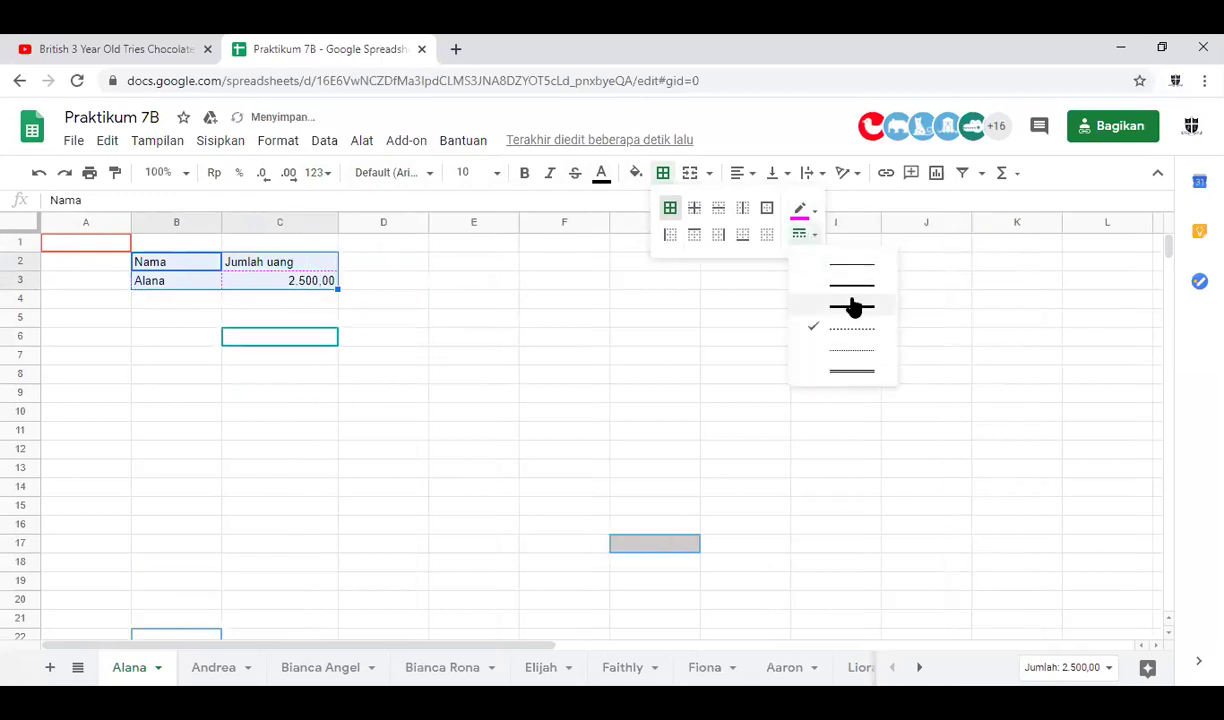
{"action": "left_click", "coordinate": [855, 304]}
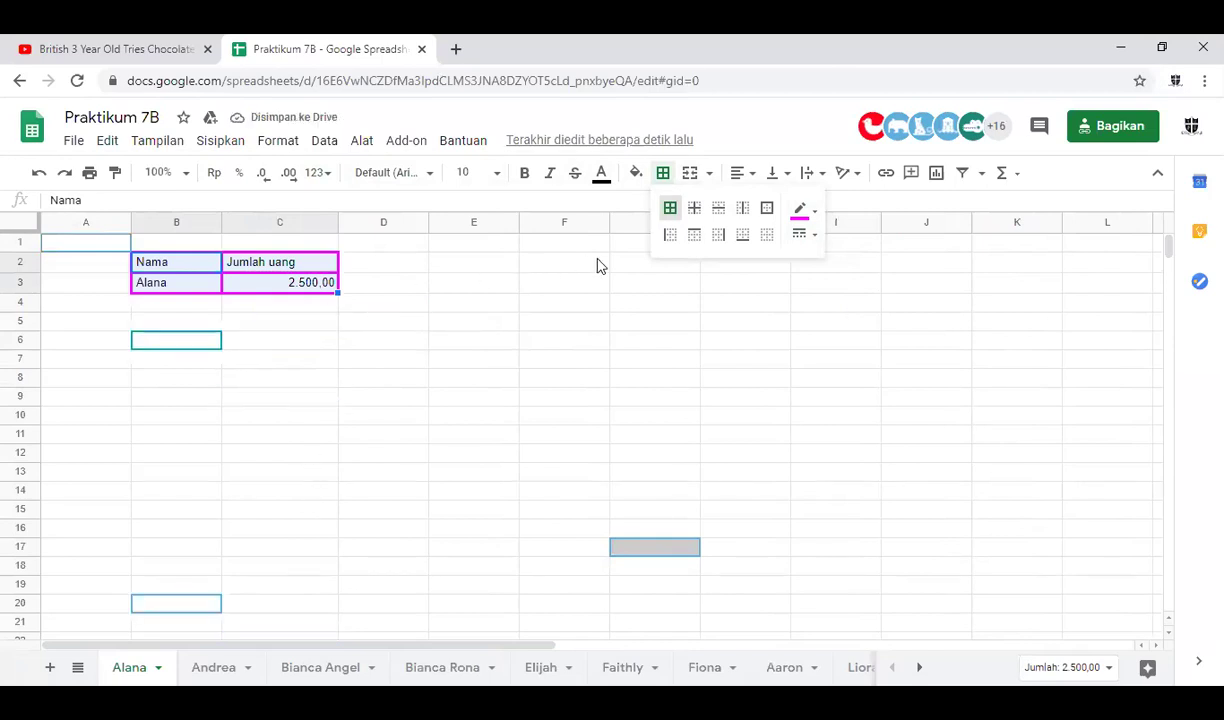
Step: Remove all borders from the table in B2:C3 and clear the contents of cells B1:D6
{"action": "left_click", "coordinate": [766, 238]}
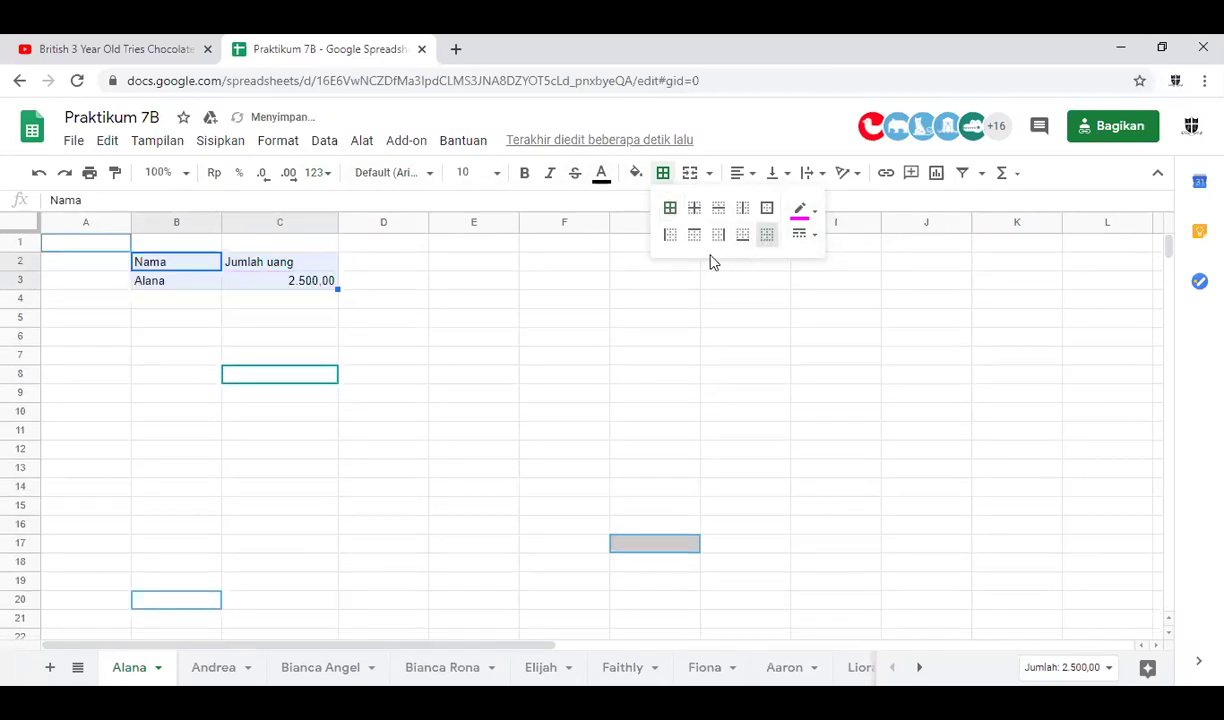
{"action": "left_click", "coordinate": [315, 375]}
{"action": "left_click_drag", "start_coordinate": [360, 338], "coordinate": [142, 243]}
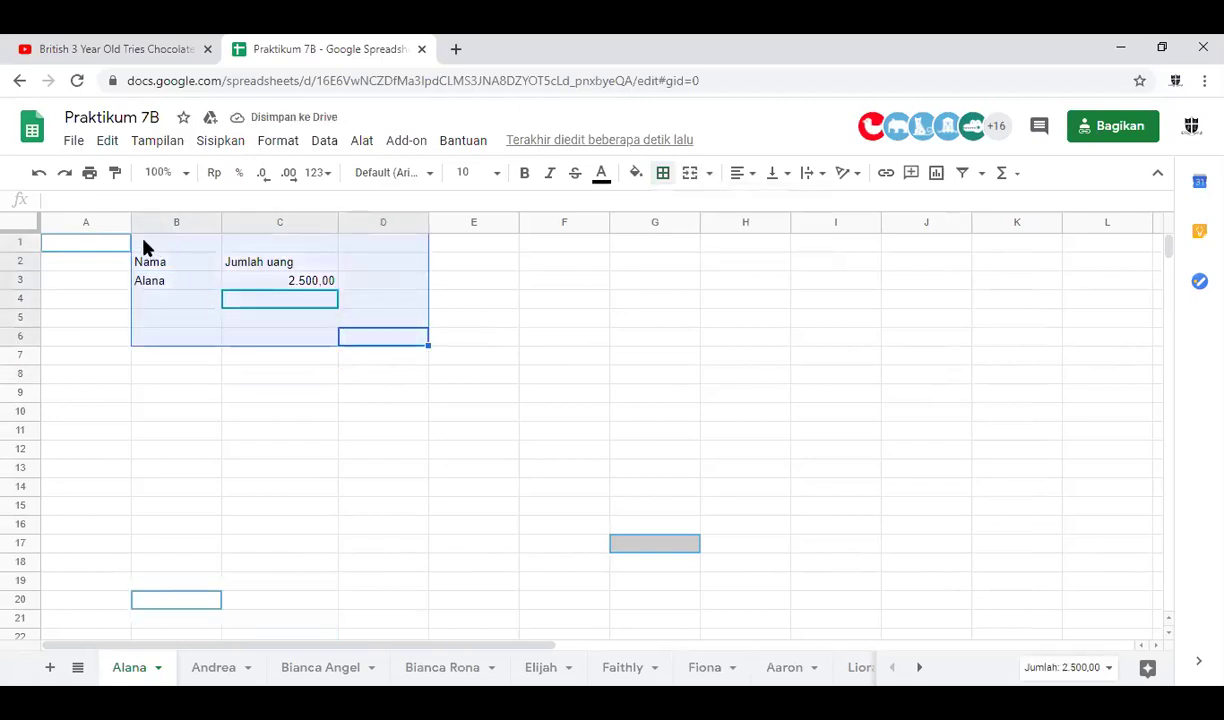
{"action": "key", "text": "Delete"}
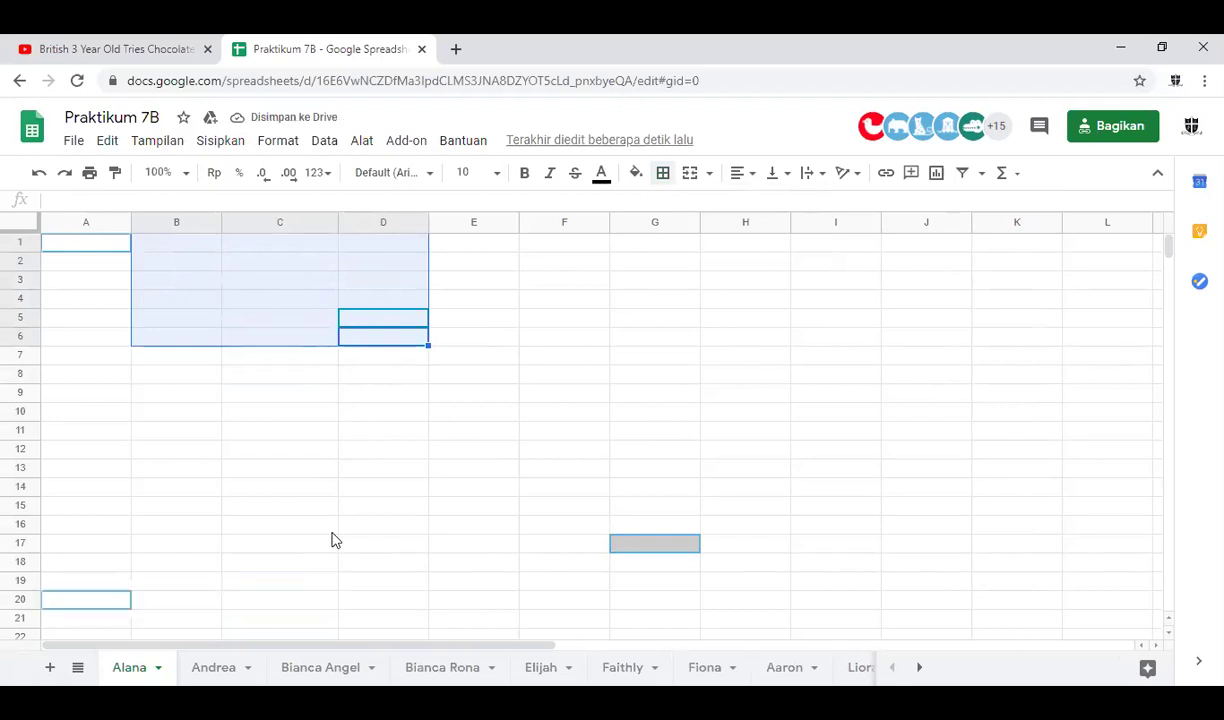
Step: Look through the next few student sheets from the start of the sheet list and return to the first one
{"action": "left_click", "coordinate": [224, 668]}
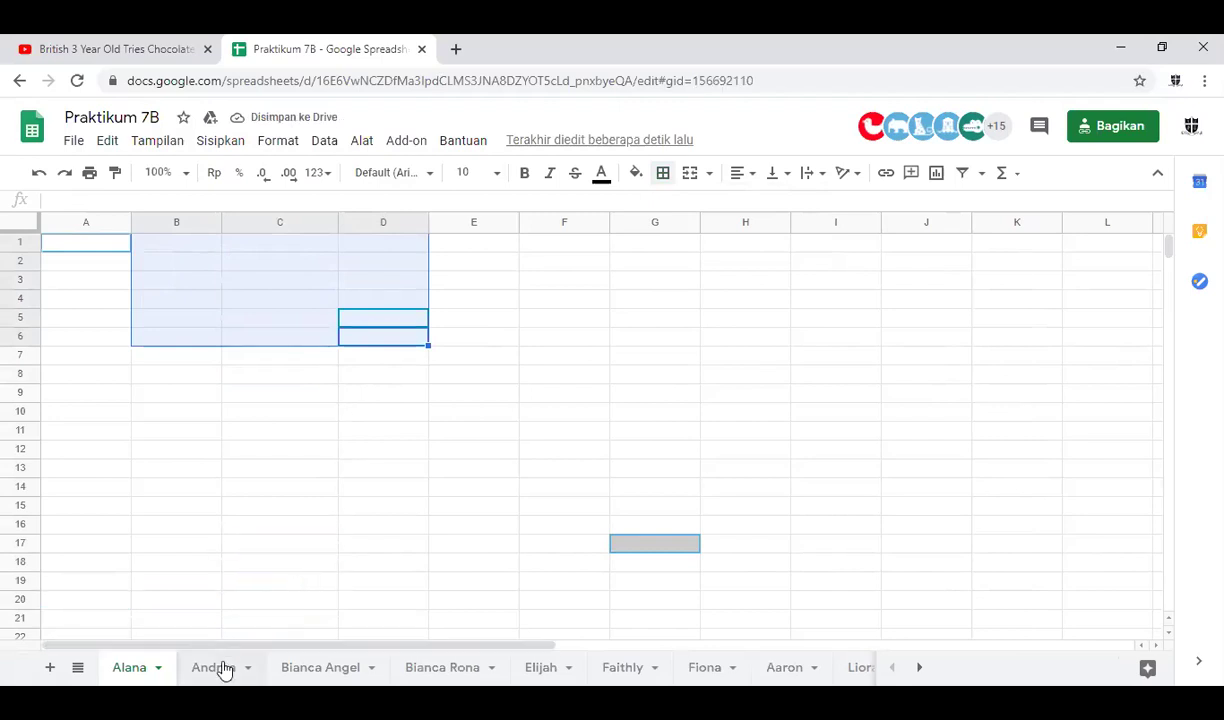
{"action": "left_click", "coordinate": [295, 668]}
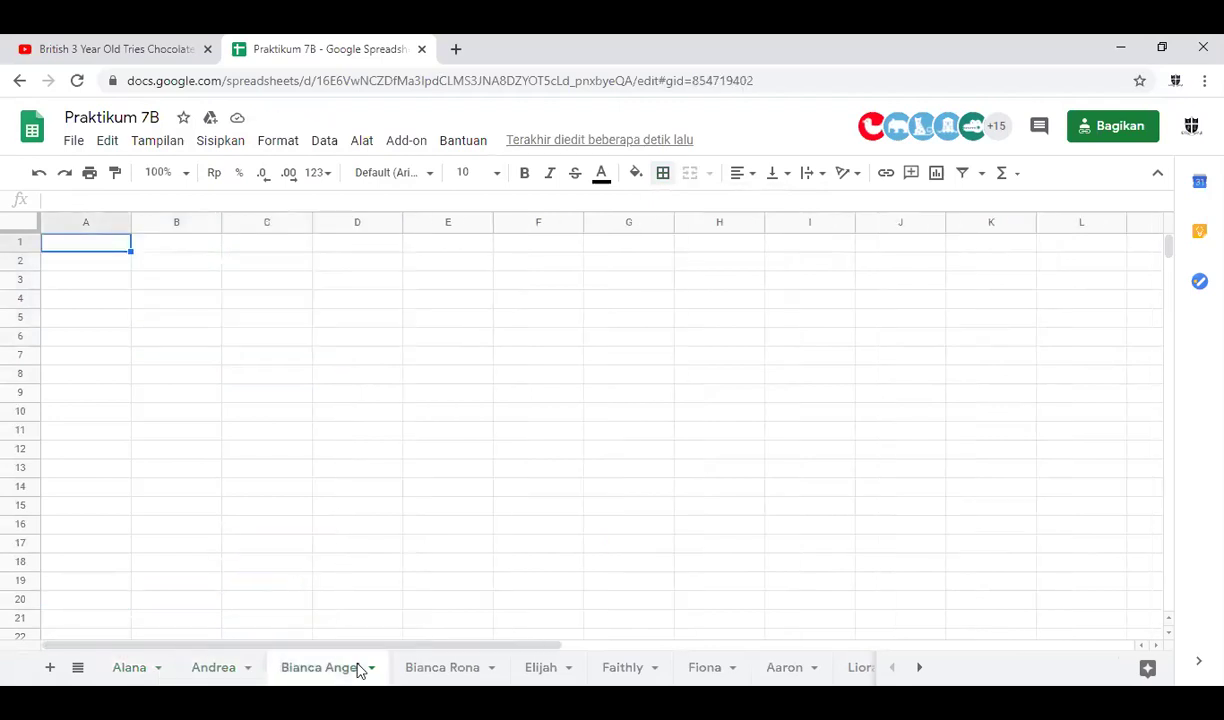
{"action": "left_click", "coordinate": [445, 670]}
{"action": "left_click", "coordinate": [537, 670]}
{"action": "left_click", "coordinate": [130, 670]}
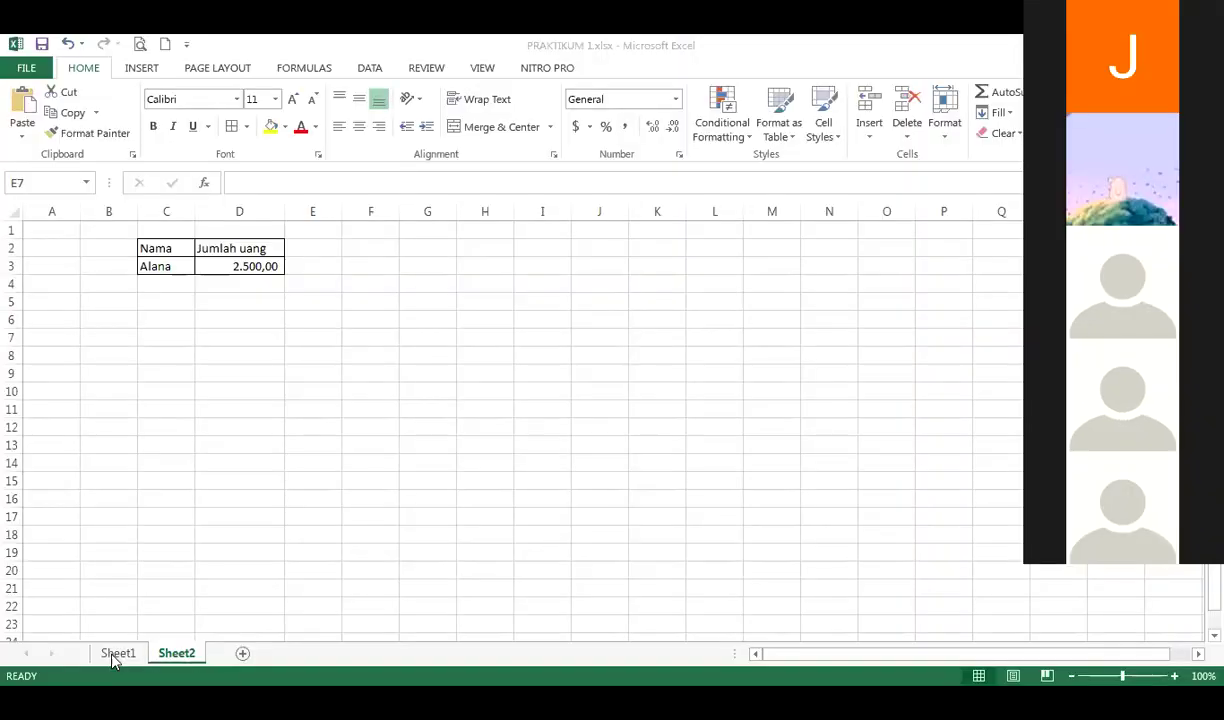
Step: Switch to Sheet1 of PRAKTIKUM 1.xlsx in Excel and examine the Rekapitulasi Nilai Lomba 3K table, its title and its column headers
{"action": "left_click", "coordinate": [116, 654]}
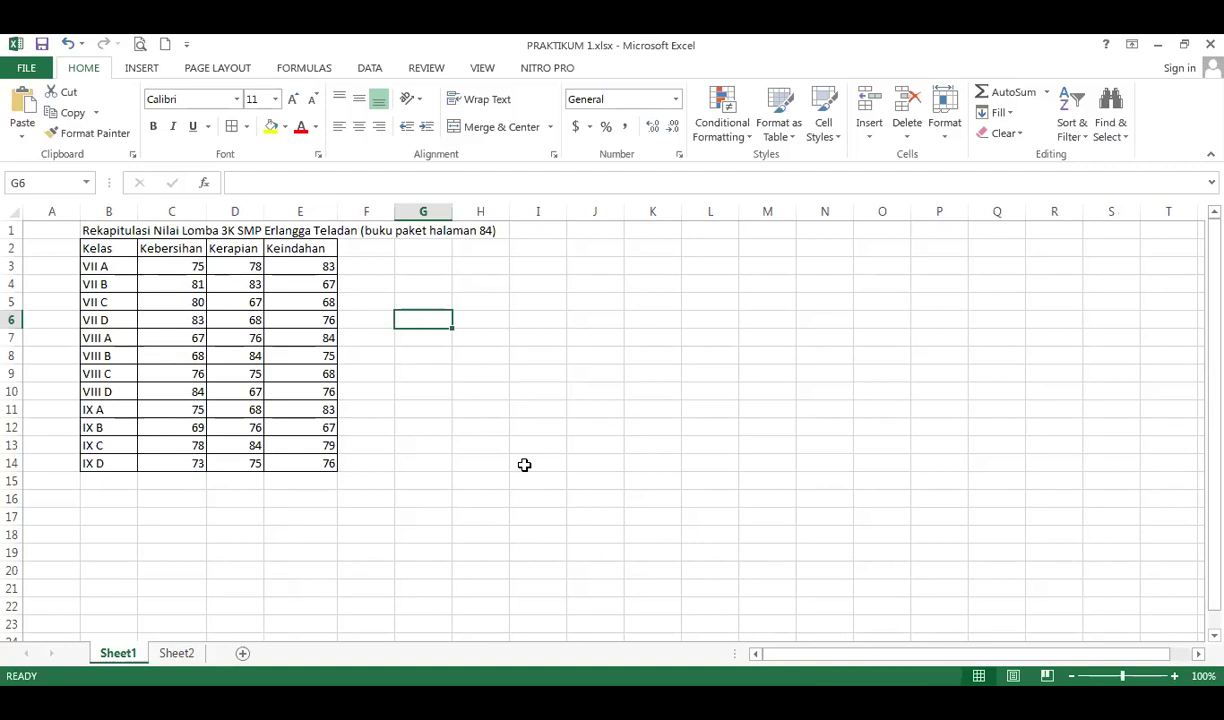
{"action": "left_click_drag", "start_coordinate": [84, 229], "coordinate": [382, 469]}
{"action": "left_click", "coordinate": [520, 449]}
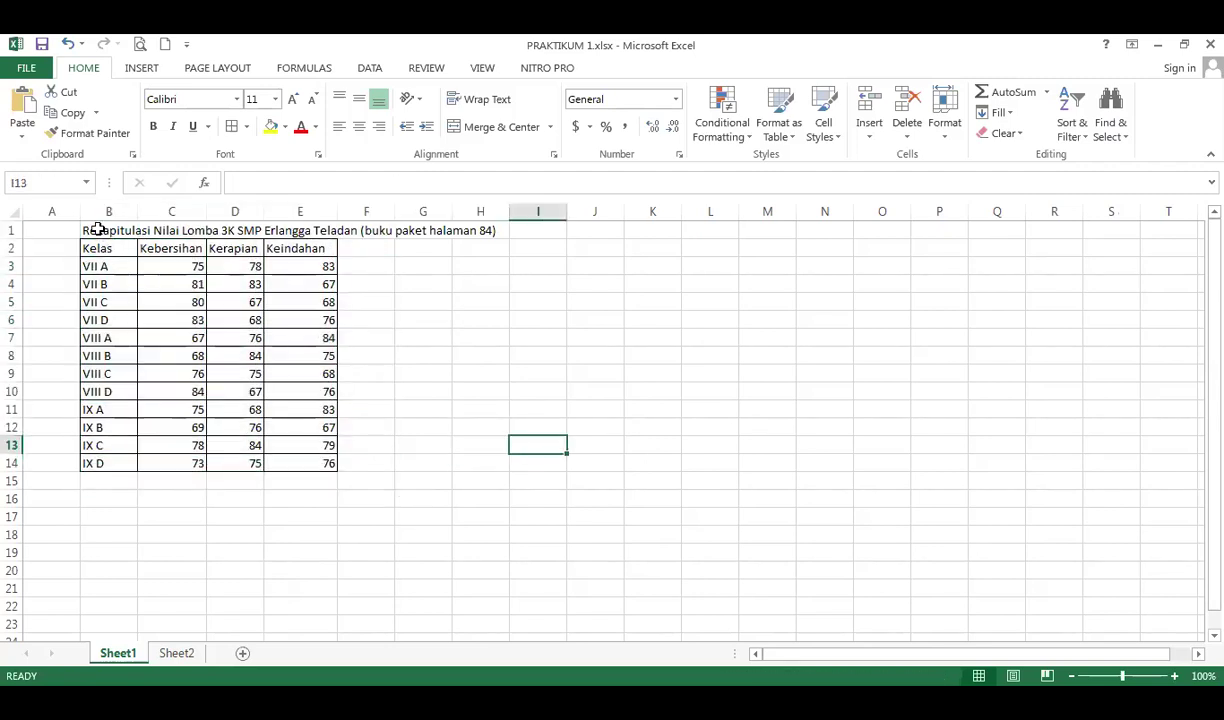
{"action": "left_click", "coordinate": [359, 245]}
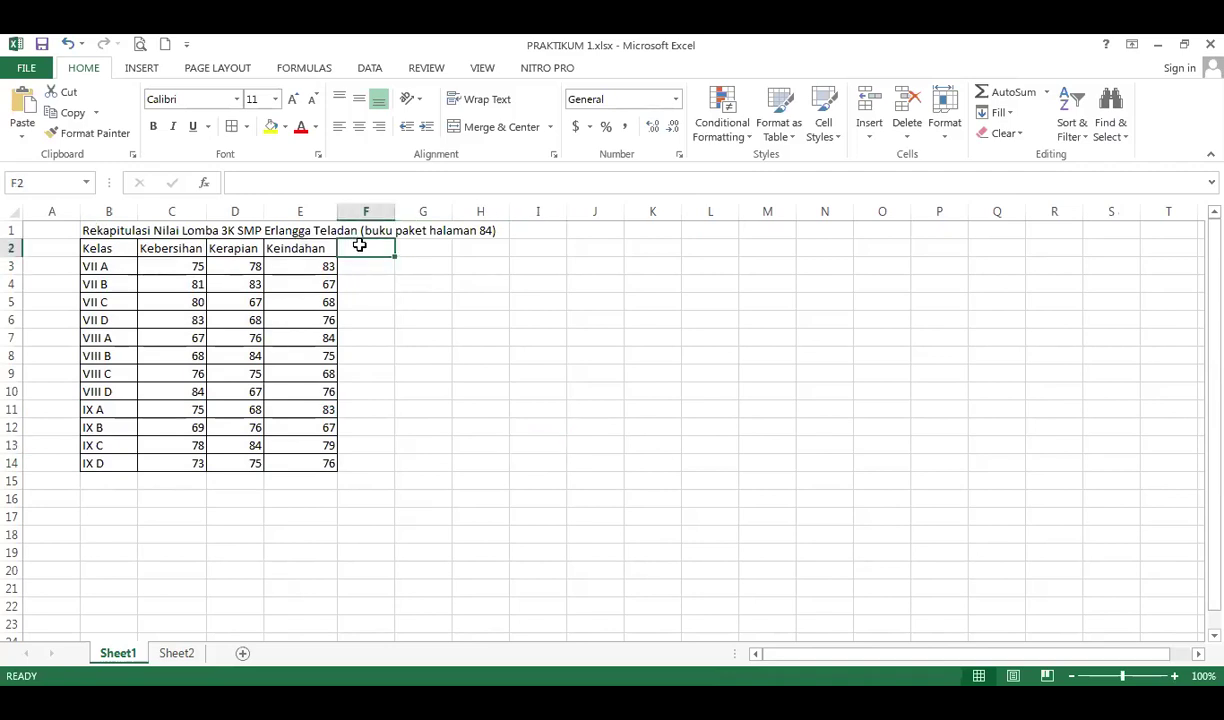